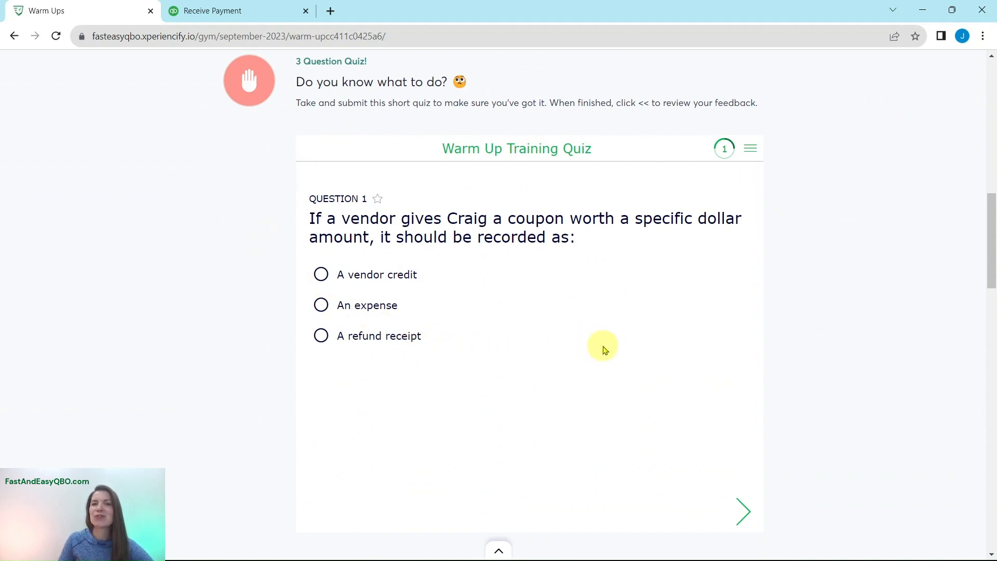
Find the practice exercise for processing a customer refund on the Warm Ups page and open it
{"action": "scroll", "coordinate": [636, 330], "scroll_direction": "down", "scroll_amount": 10}
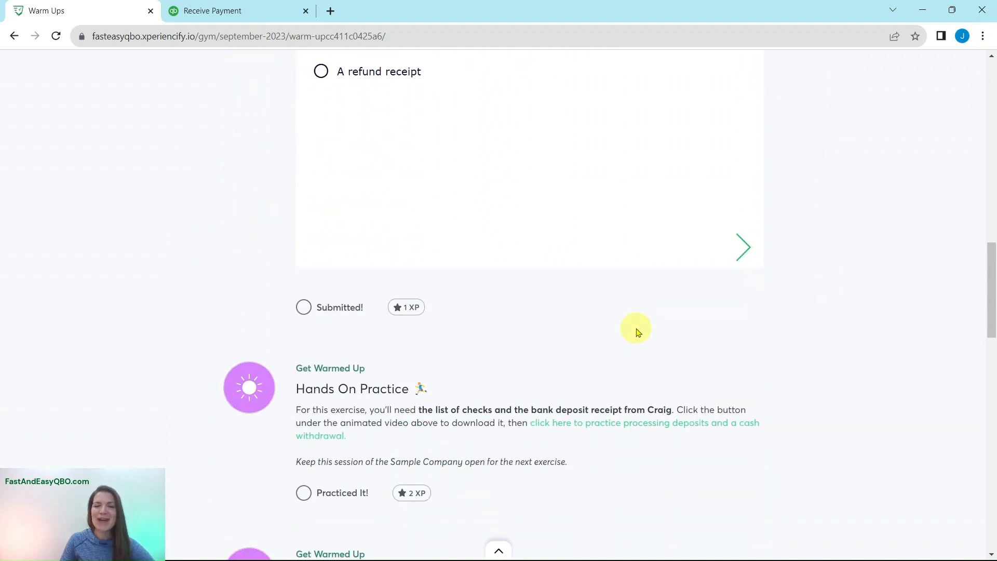
{"action": "scroll", "coordinate": [666, 331], "scroll_direction": "down", "scroll_amount": 8}
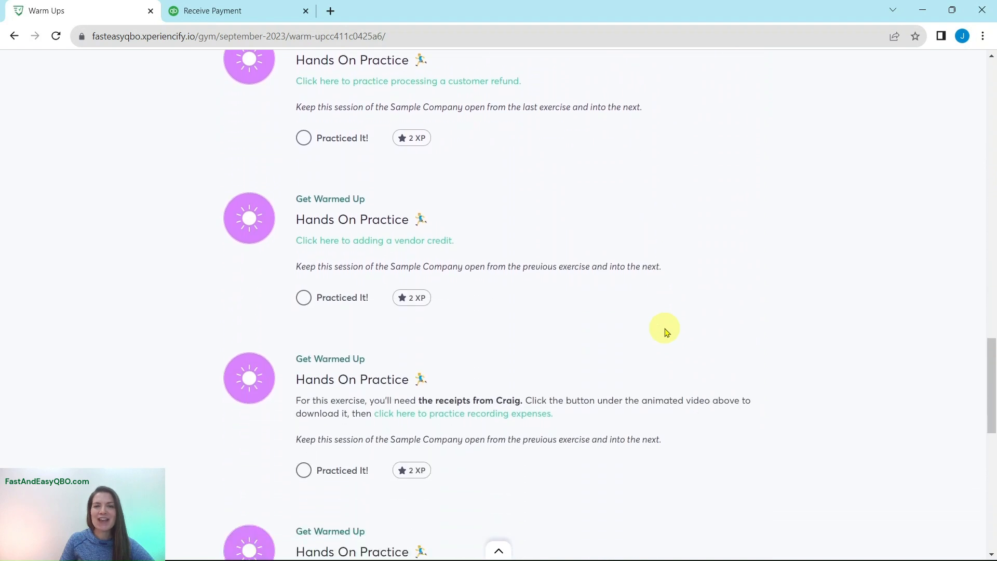
{"action": "scroll", "coordinate": [668, 331], "scroll_direction": "up", "scroll_amount": 9}
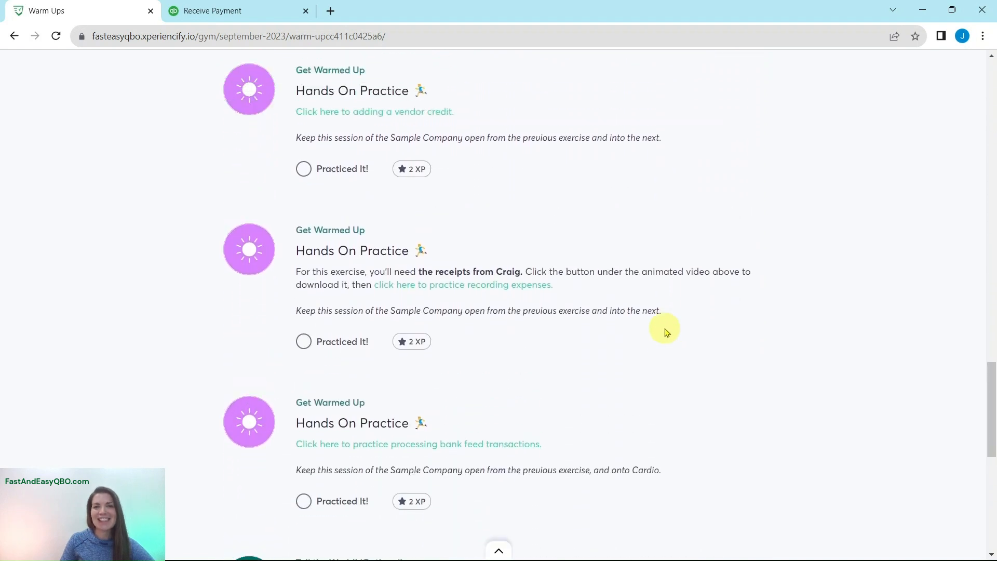
{"action": "scroll", "coordinate": [671, 331], "scroll_direction": "down", "scroll_amount": 1}
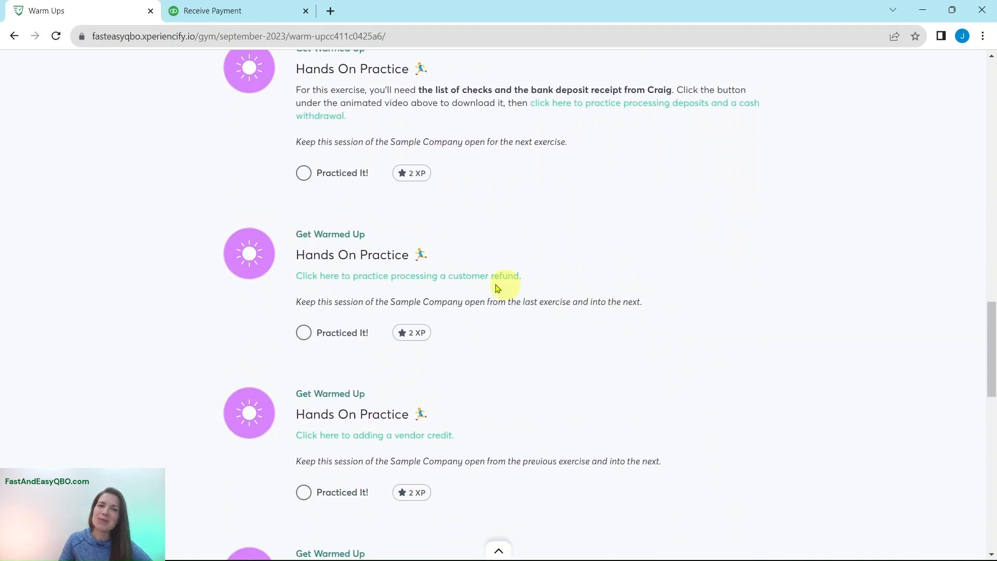
{"action": "left_click", "coordinate": [424, 283]}
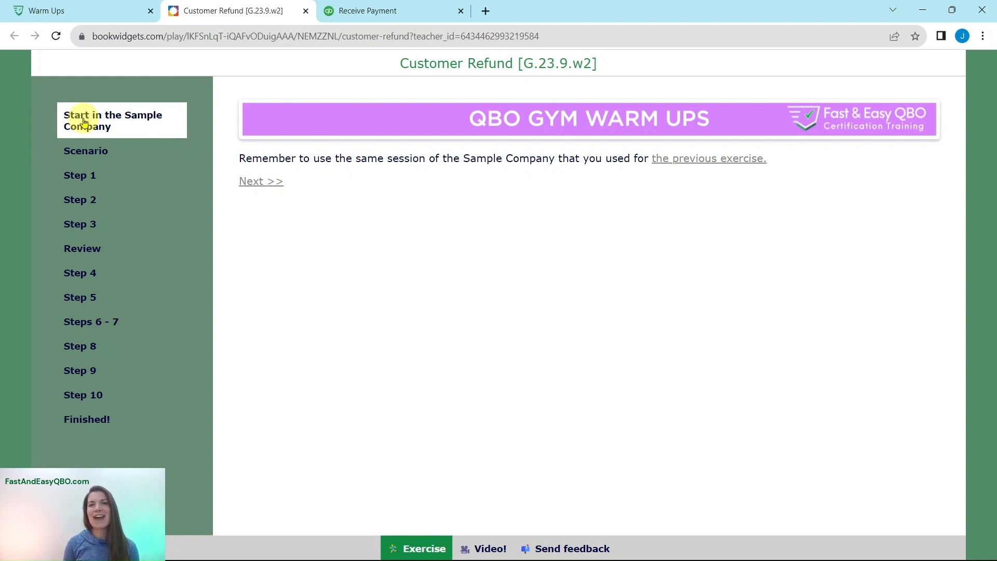
Read the exercise's Scenario and Step 1, and open the Customers list in the QuickBooks sample company
{"action": "left_click", "coordinate": [76, 156]}
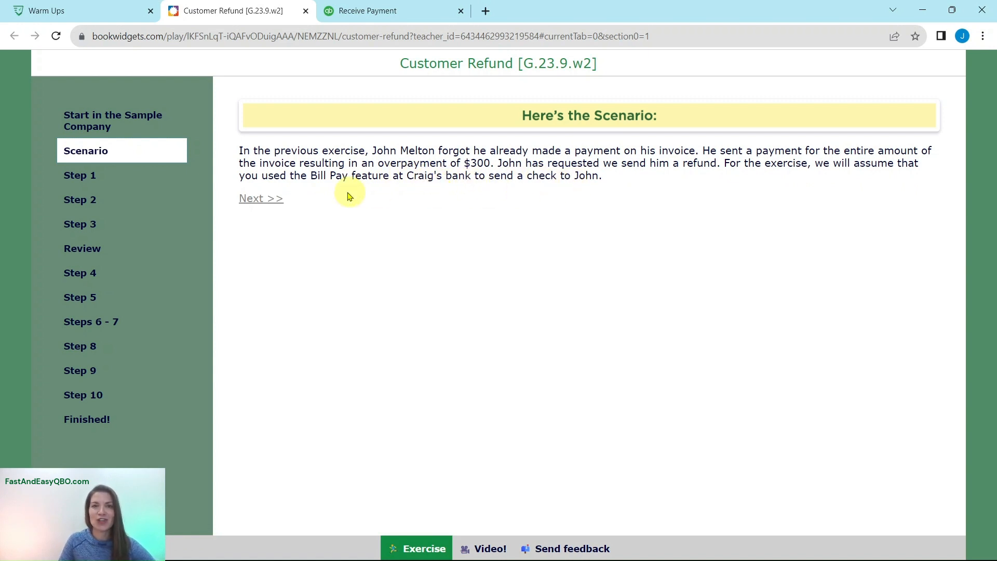
{"action": "left_click", "coordinate": [74, 179]}
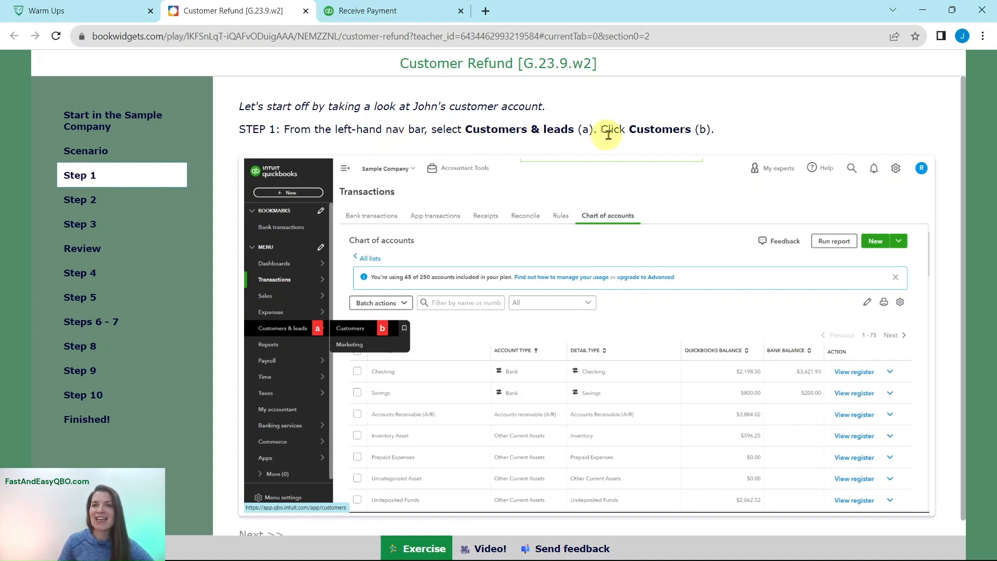
{"action": "left_click", "coordinate": [387, 11]}
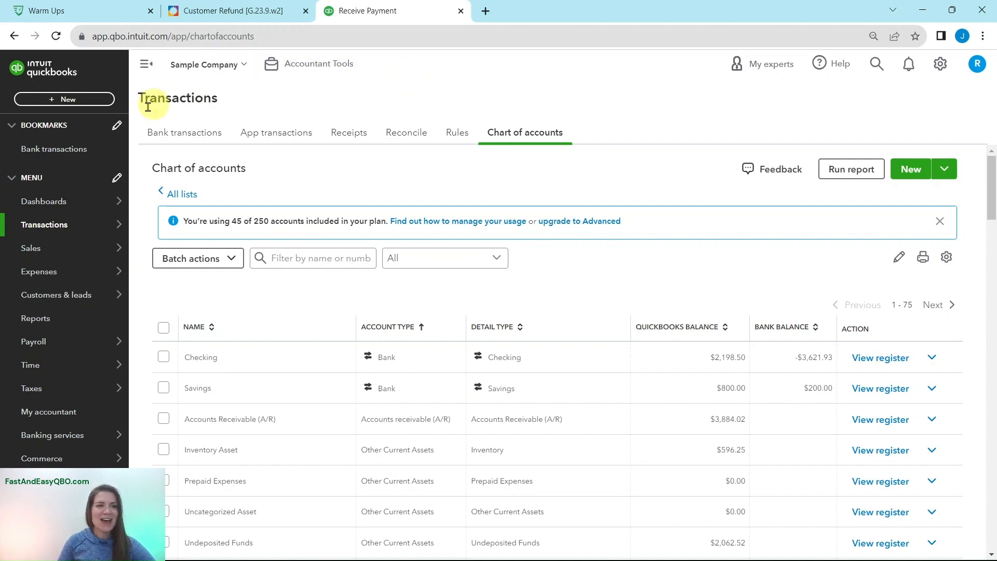
{"action": "mouse_move", "coordinate": [67, 297]}
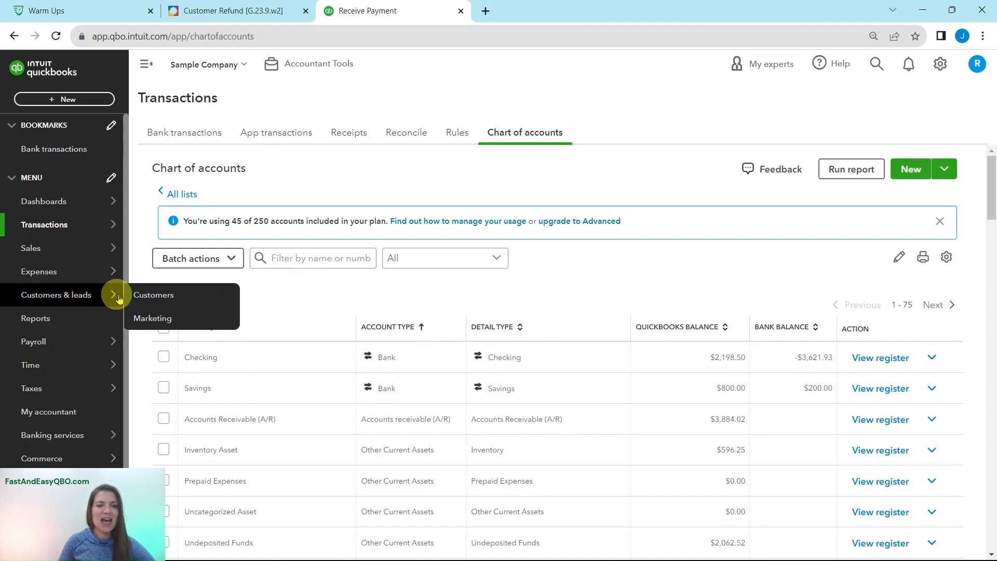
{"action": "left_click", "coordinate": [180, 300]}
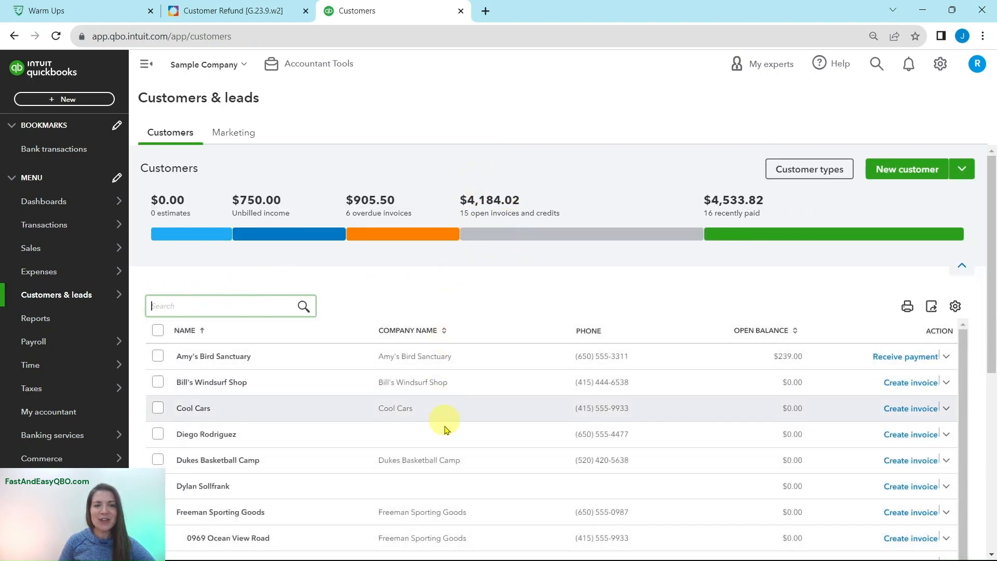
Consult Step 2 of the exercise and open the record of the customer it names in QuickBooks
{"action": "left_click", "coordinate": [272, 11]}
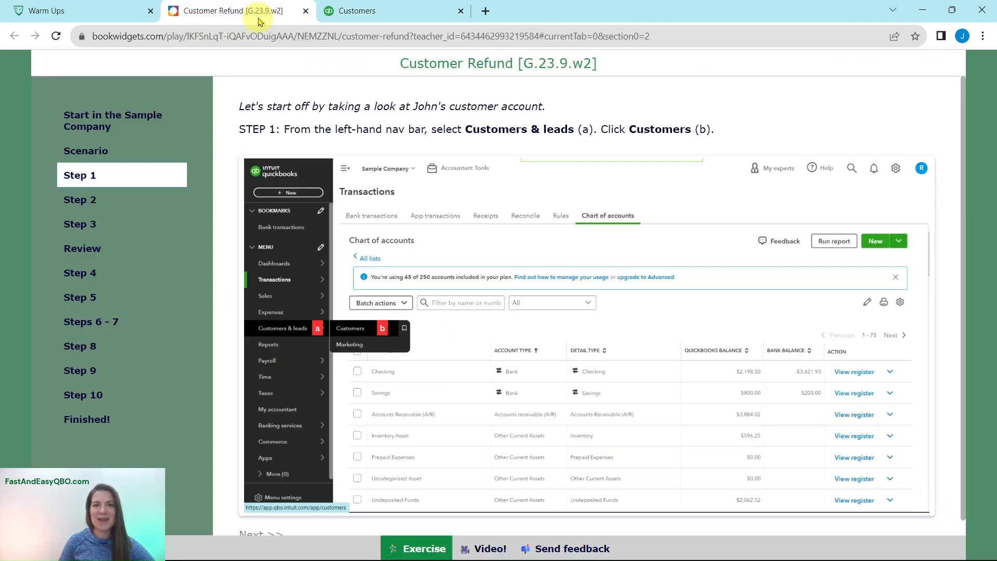
{"action": "left_click", "coordinate": [80, 206]}
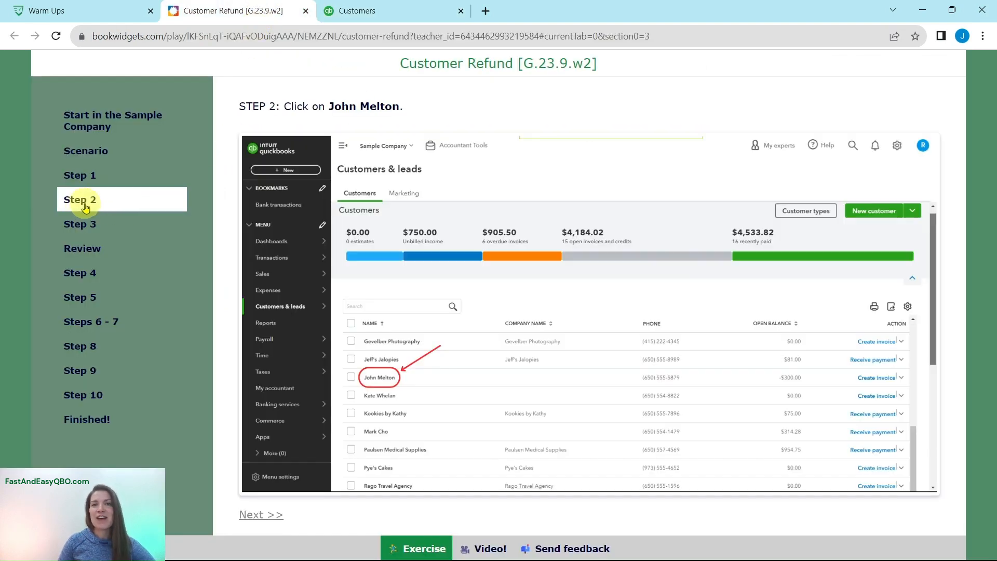
{"action": "left_click", "coordinate": [388, 14]}
{"action": "scroll", "coordinate": [325, 285], "scroll_direction": "down", "scroll_amount": 1}
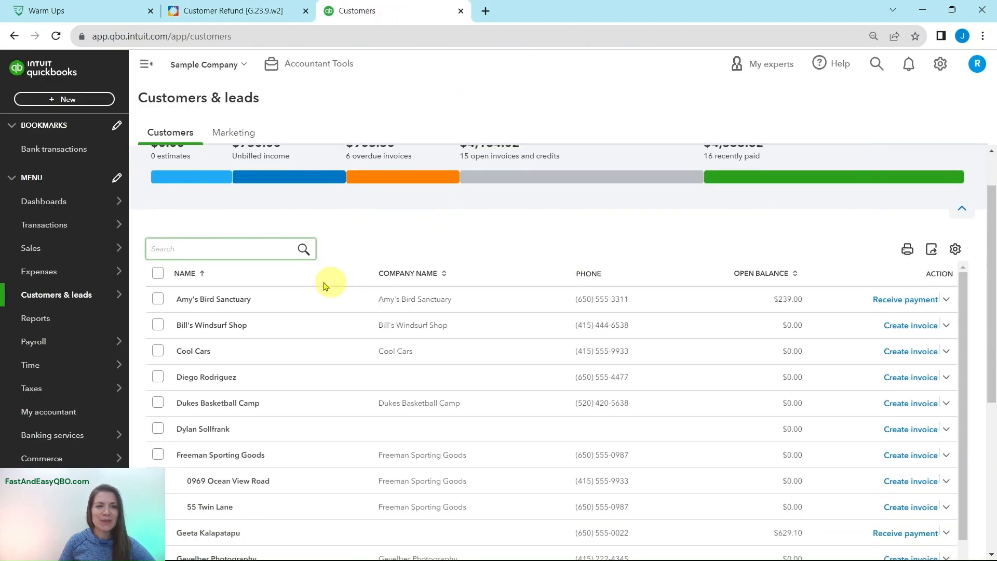
{"action": "scroll", "coordinate": [326, 286], "scroll_direction": "down", "scroll_amount": 5}
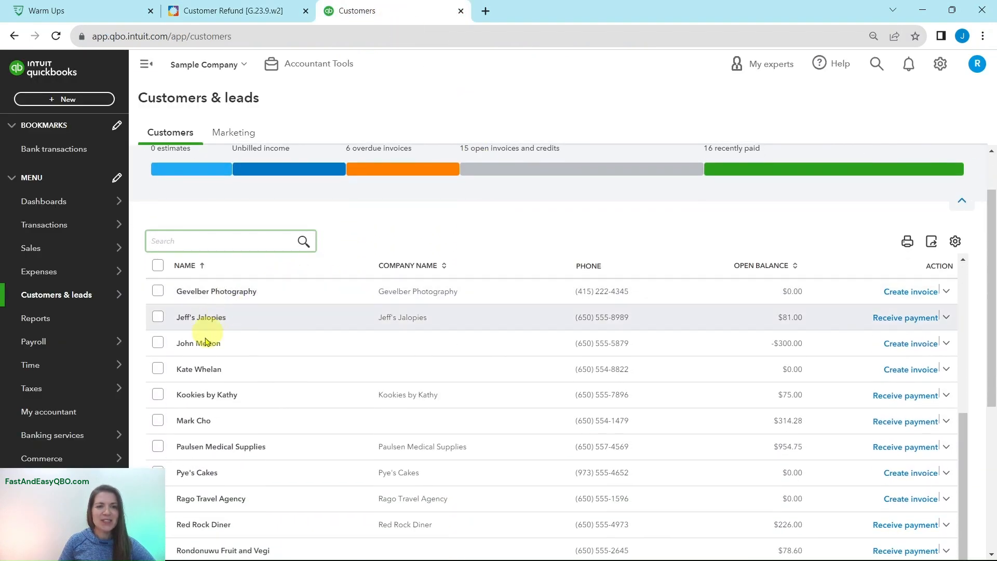
{"action": "left_click", "coordinate": [193, 345]}
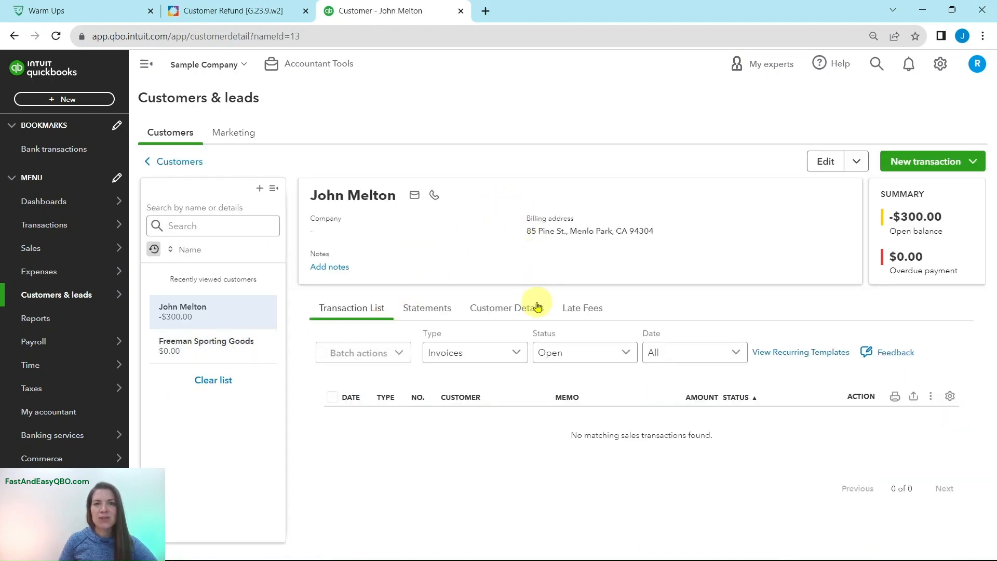
Consult Step 3 of the exercise and set the customer's transaction list Type filter to All transactions in QuickBooks
{"action": "left_click", "coordinate": [236, 11]}
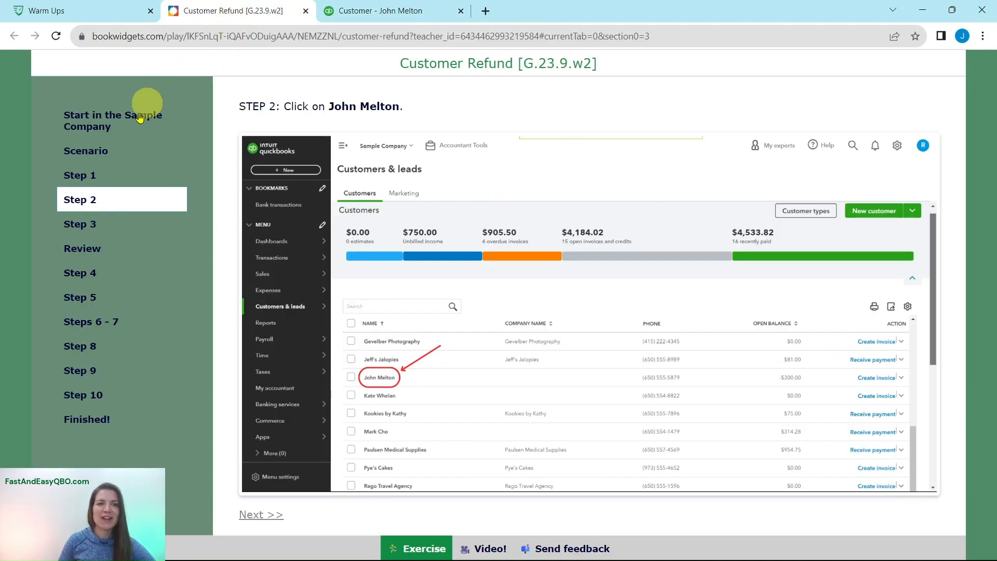
{"action": "left_click", "coordinate": [95, 228]}
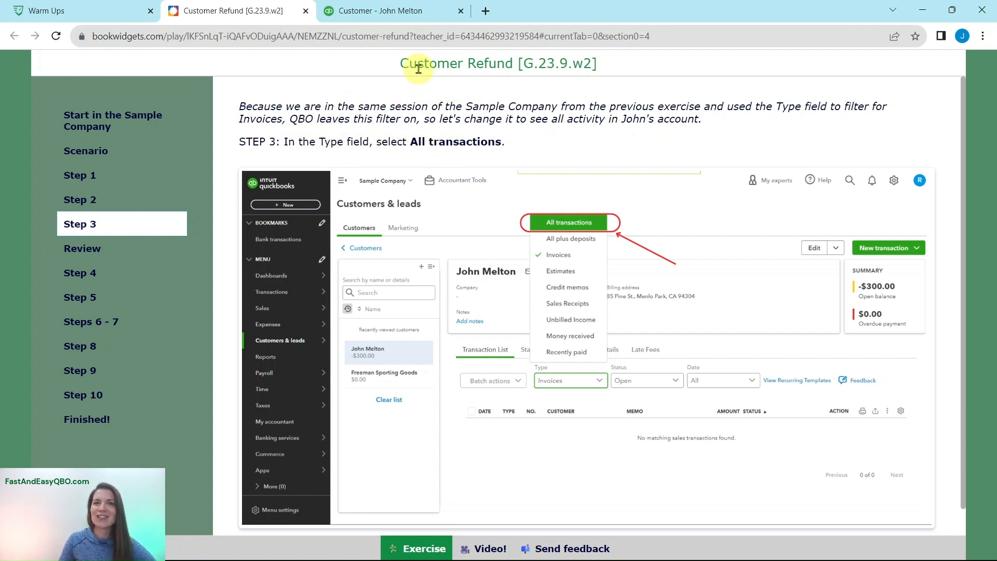
{"action": "left_click", "coordinate": [409, 20]}
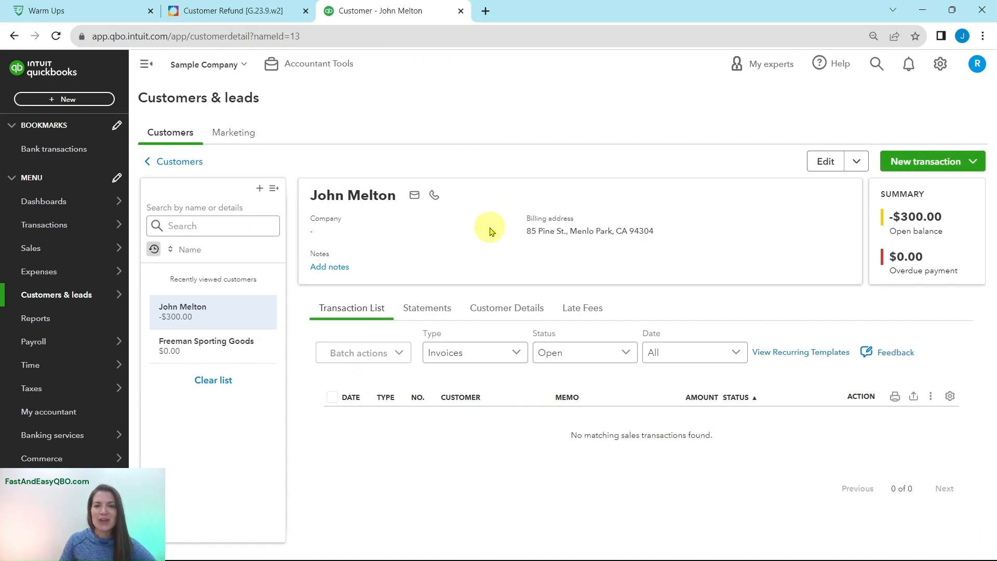
{"action": "left_click", "coordinate": [517, 355]}
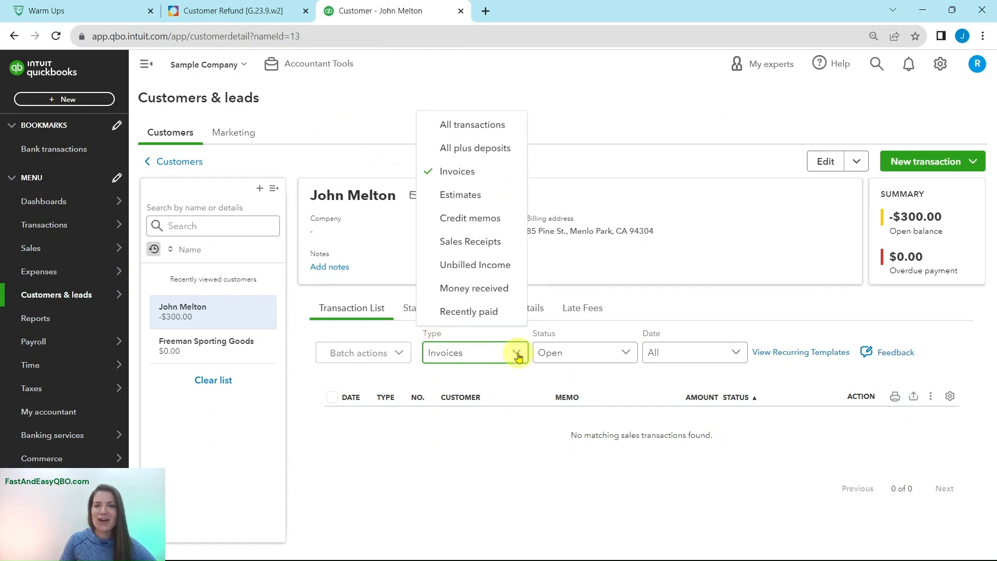
{"action": "left_click", "coordinate": [496, 128]}
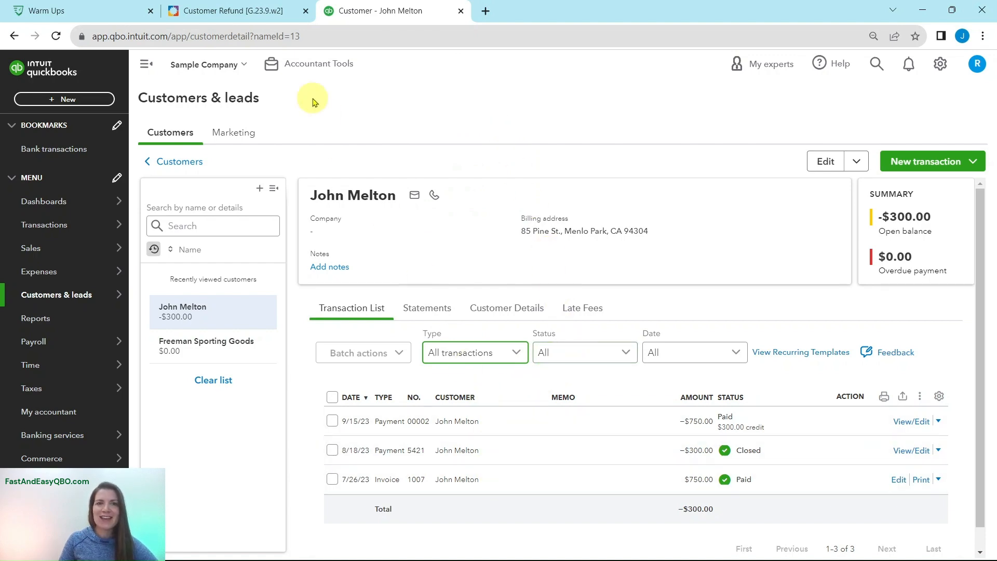
Read the exercise's Review section and examine the customer's invoice, payments and open balance in QuickBooks
{"action": "left_click", "coordinate": [238, 11]}
{"action": "left_click", "coordinate": [81, 249]}
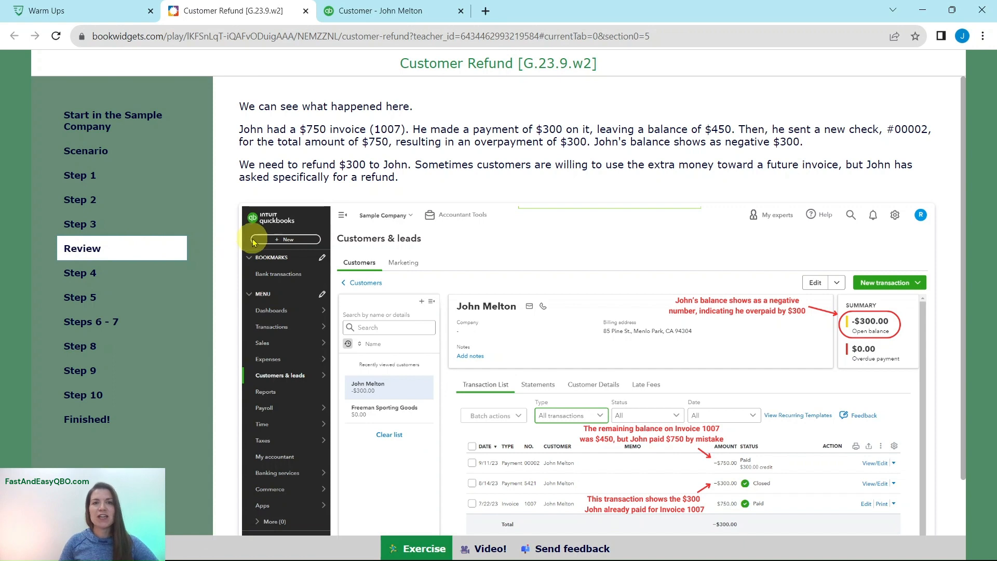
{"action": "left_click", "coordinate": [367, 11]}
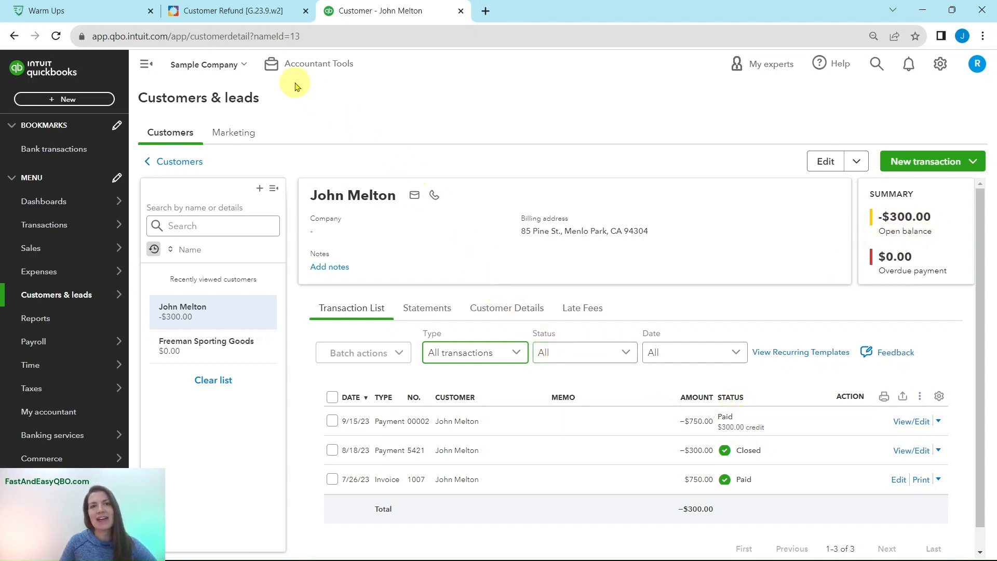
Consult Step 4 of the exercise and start a new Expense transaction in QuickBooks
{"action": "left_click", "coordinate": [234, 12]}
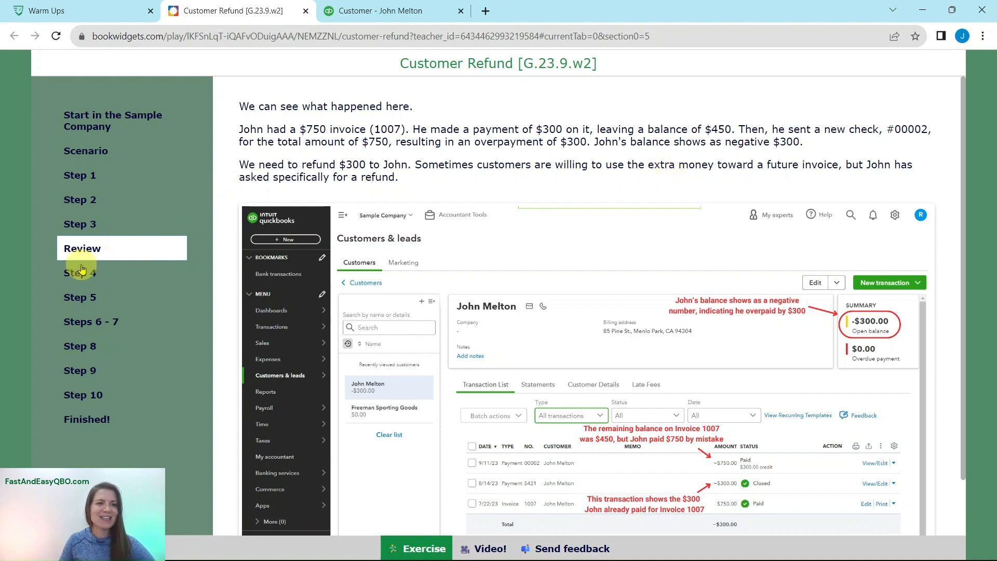
{"action": "left_click", "coordinate": [70, 276]}
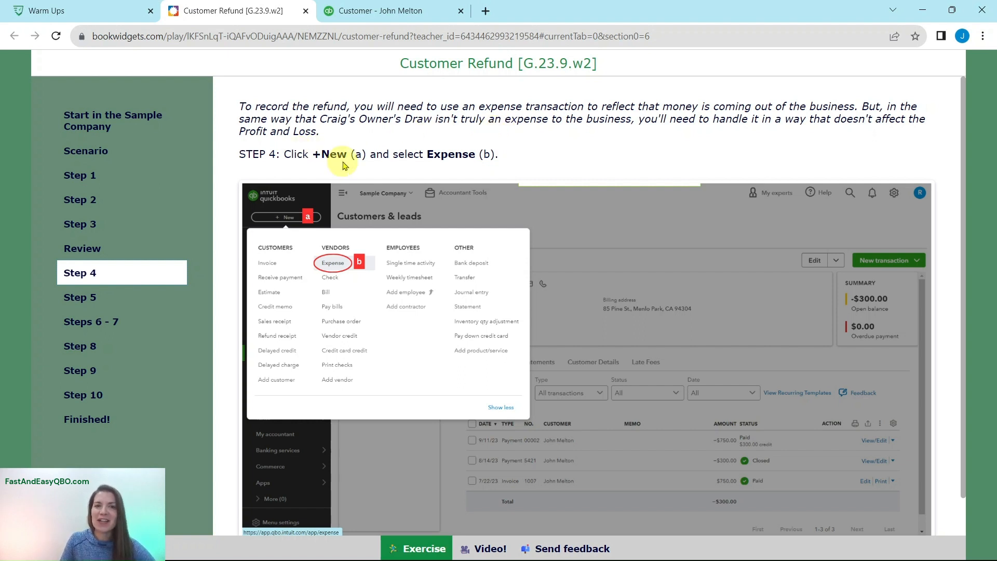
{"action": "left_click", "coordinate": [383, 11]}
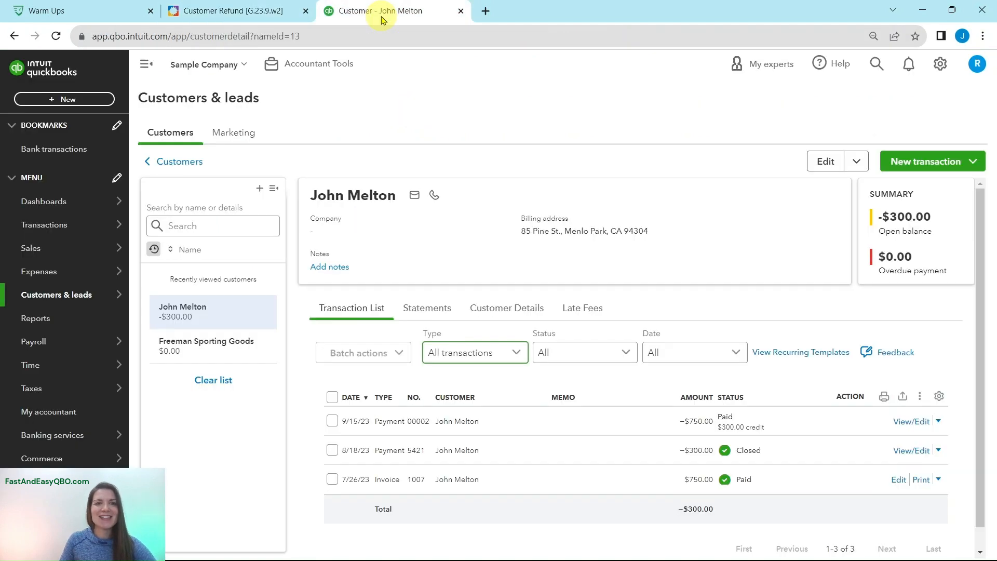
{"action": "left_click", "coordinate": [59, 100]}
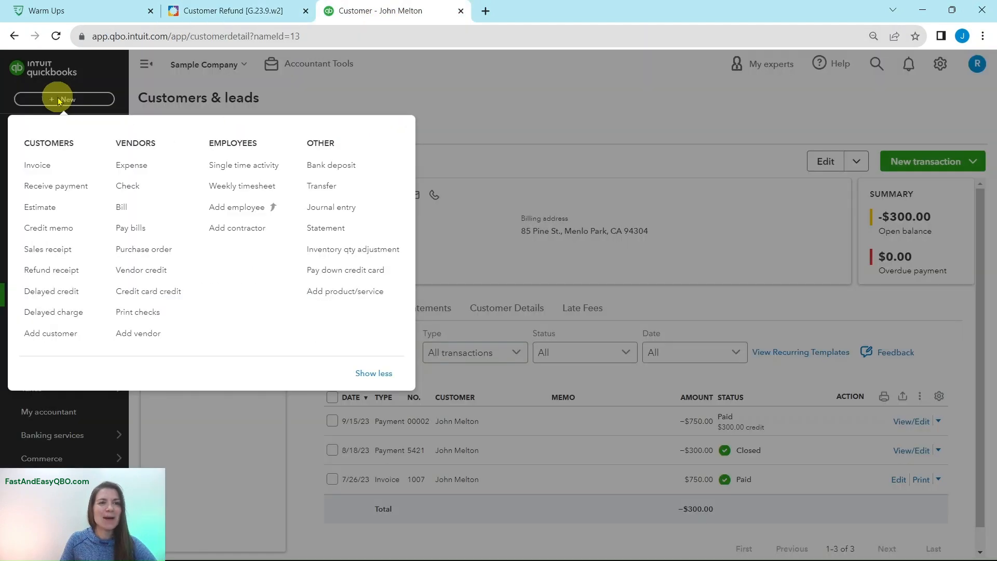
{"action": "left_click", "coordinate": [130, 165]}
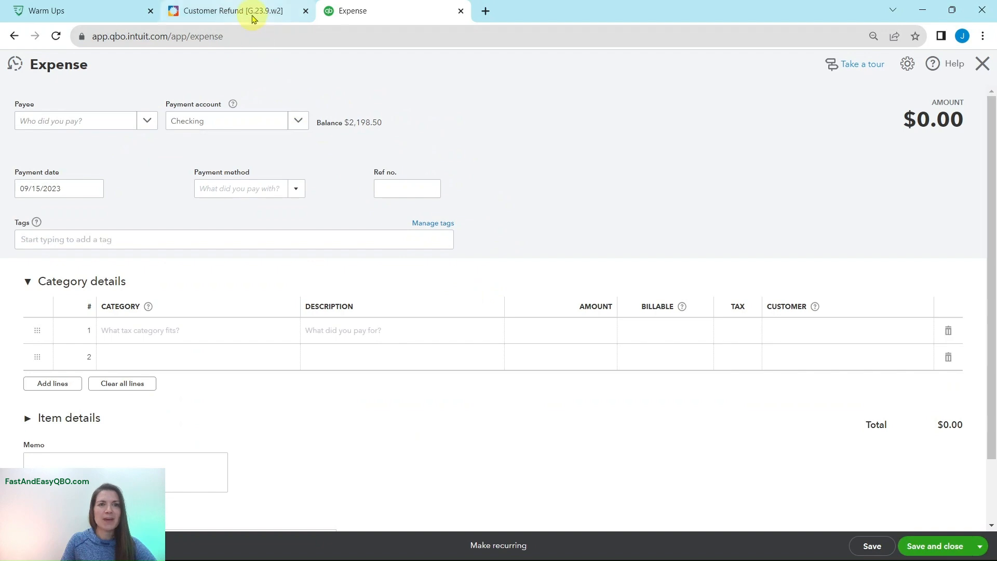
Consult Step 5 of the exercise and set the expense's payee to the customer receiving the refund in QuickBooks
{"action": "left_click", "coordinate": [250, 20]}
{"action": "left_click", "coordinate": [75, 297]}
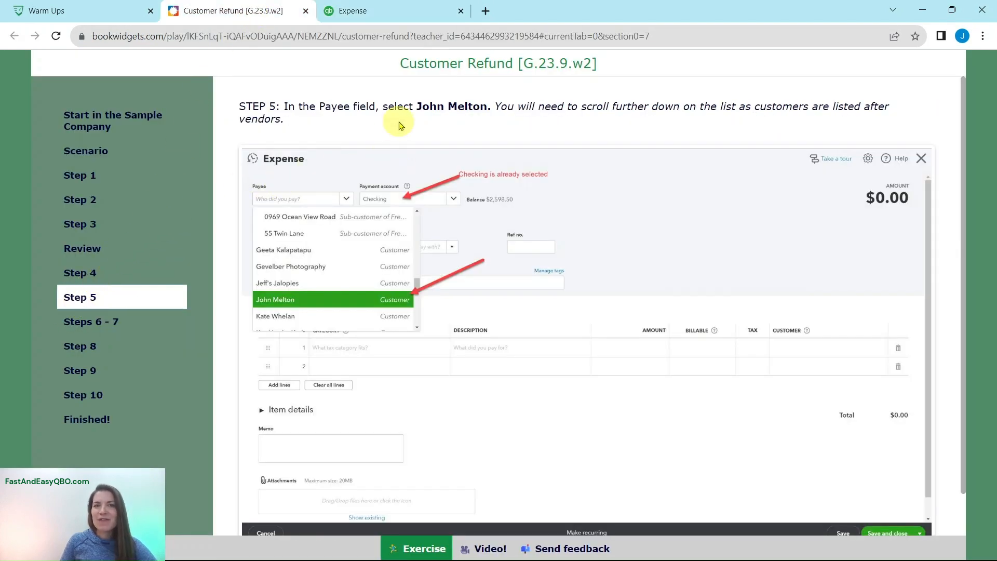
{"action": "left_click", "coordinate": [381, 15]}
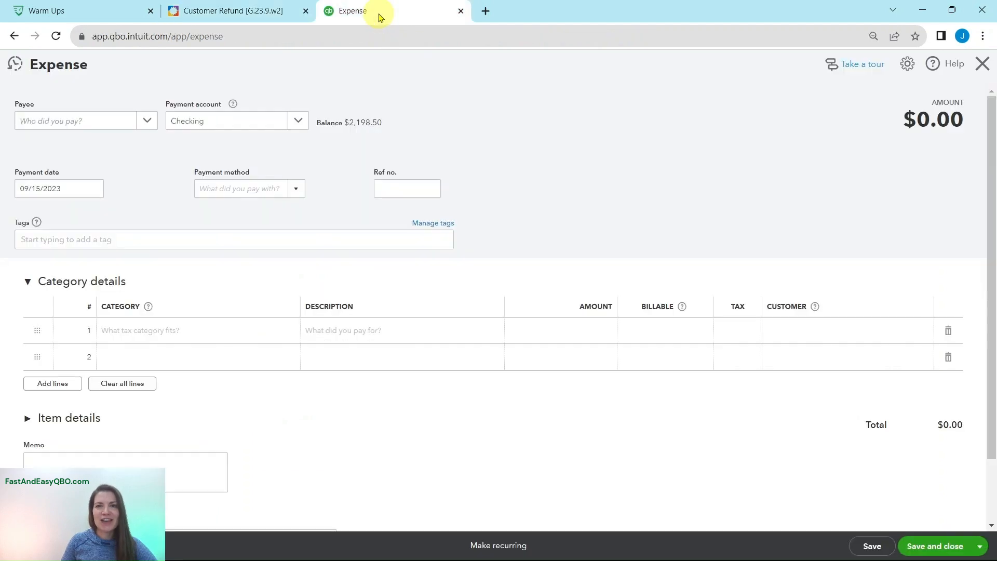
{"action": "left_click", "coordinate": [146, 121]}
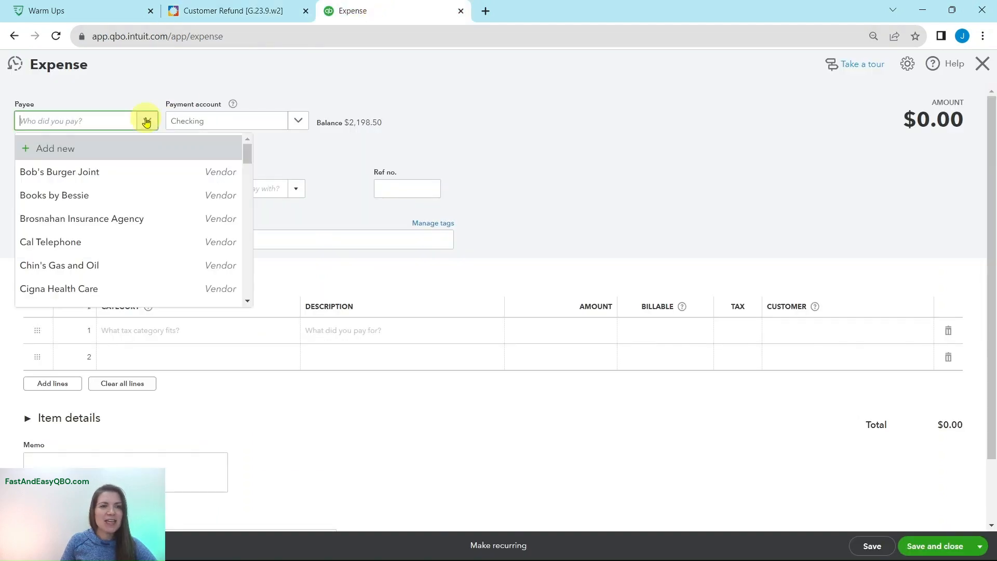
{"action": "scroll", "coordinate": [104, 168], "scroll_direction": "down", "scroll_amount": 1}
{"action": "scroll", "coordinate": [105, 169], "scroll_direction": "down", "scroll_amount": 3}
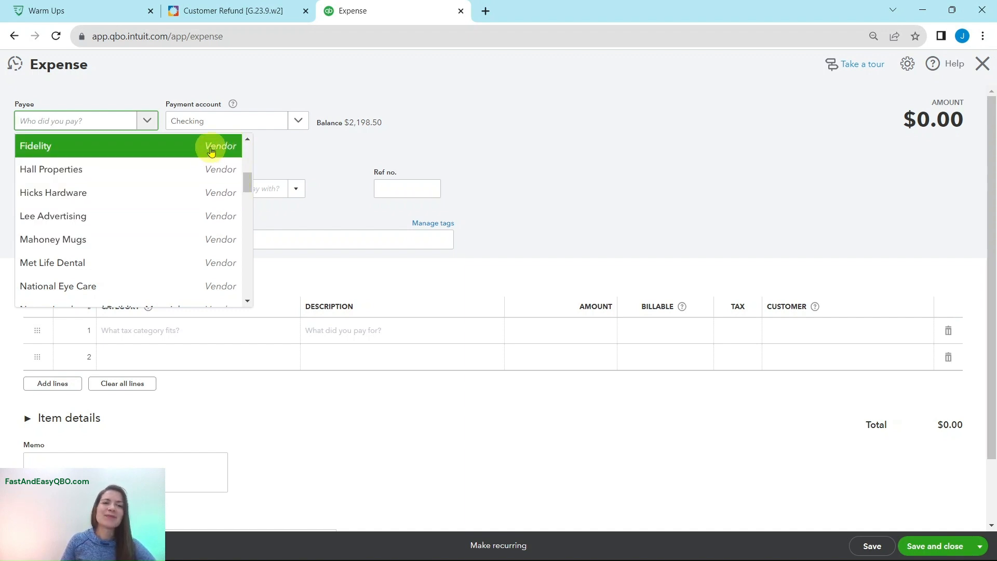
{"action": "scroll", "coordinate": [127, 203], "scroll_direction": "down", "scroll_amount": 12}
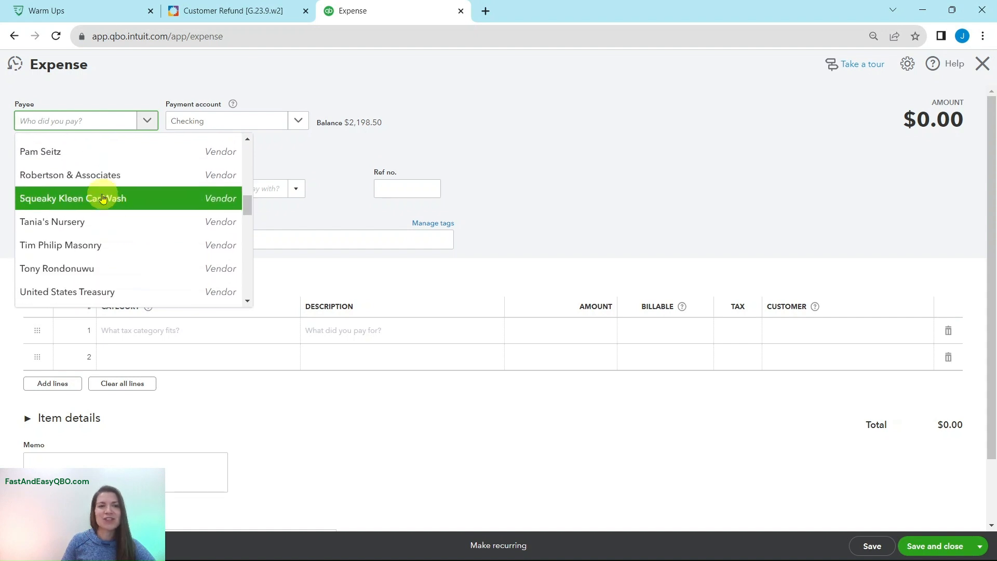
{"action": "scroll", "coordinate": [121, 195], "scroll_direction": "down", "scroll_amount": 1}
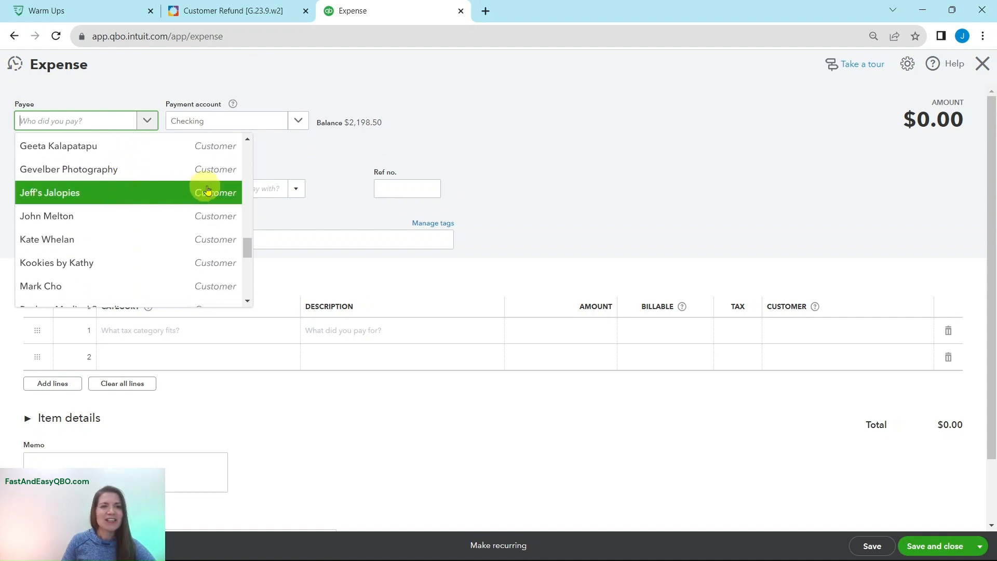
{"action": "left_click", "coordinate": [32, 220]}
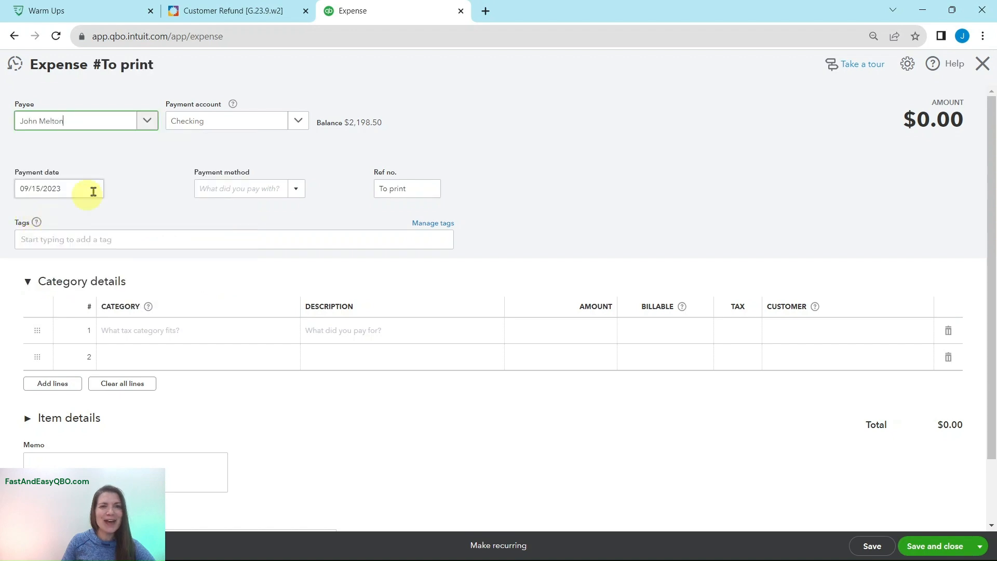
Consult Steps 6 - 7 of the exercise and set the expense's payment method to Check in QuickBooks
{"action": "left_click", "coordinate": [258, 18]}
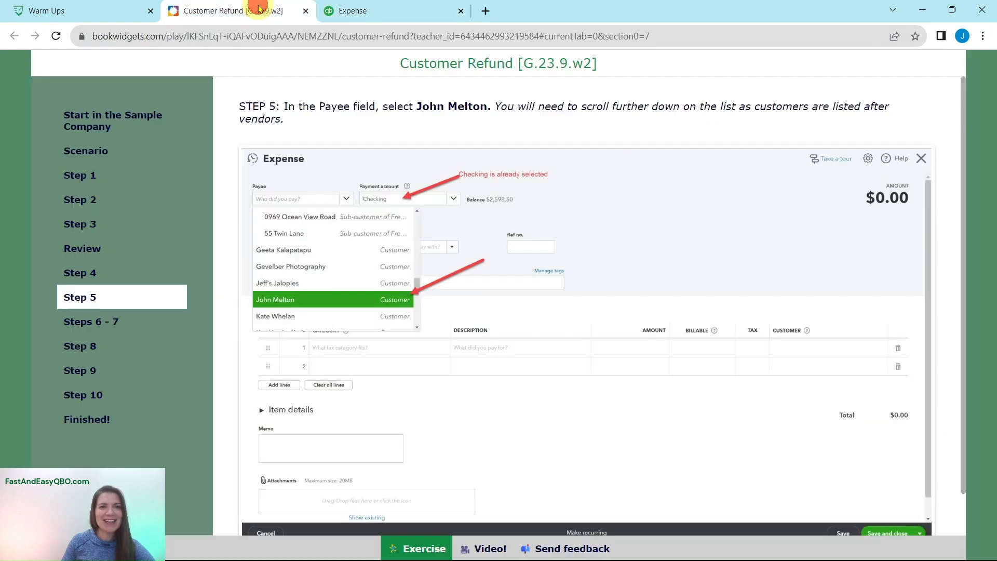
{"action": "left_click", "coordinate": [79, 324]}
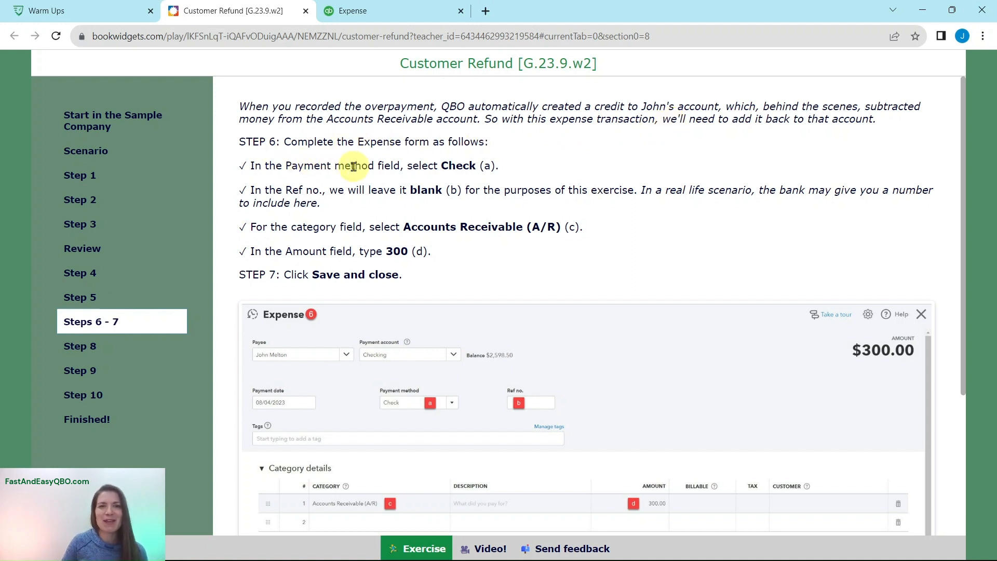
{"action": "left_click", "coordinate": [392, 15]}
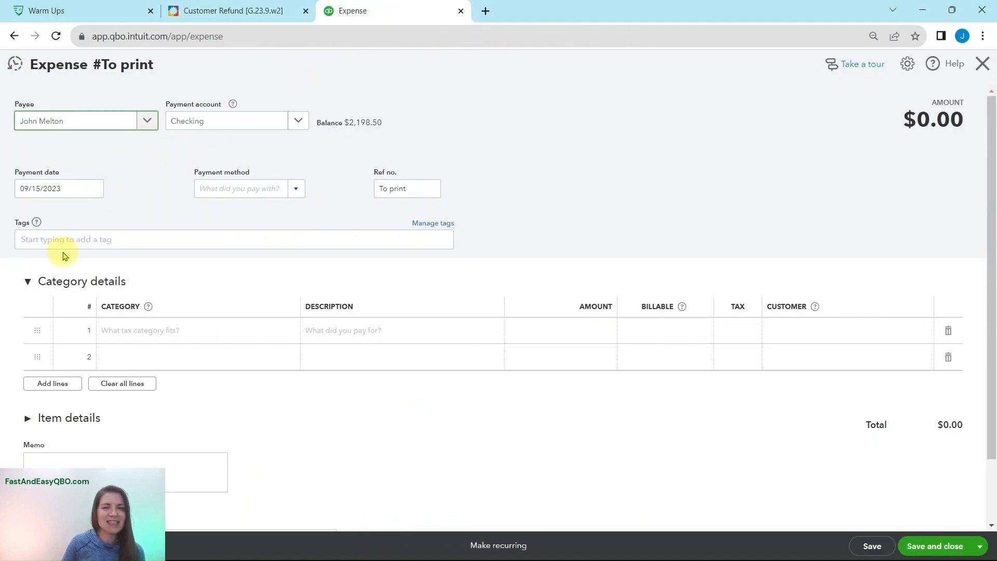
{"action": "left_click", "coordinate": [295, 190]}
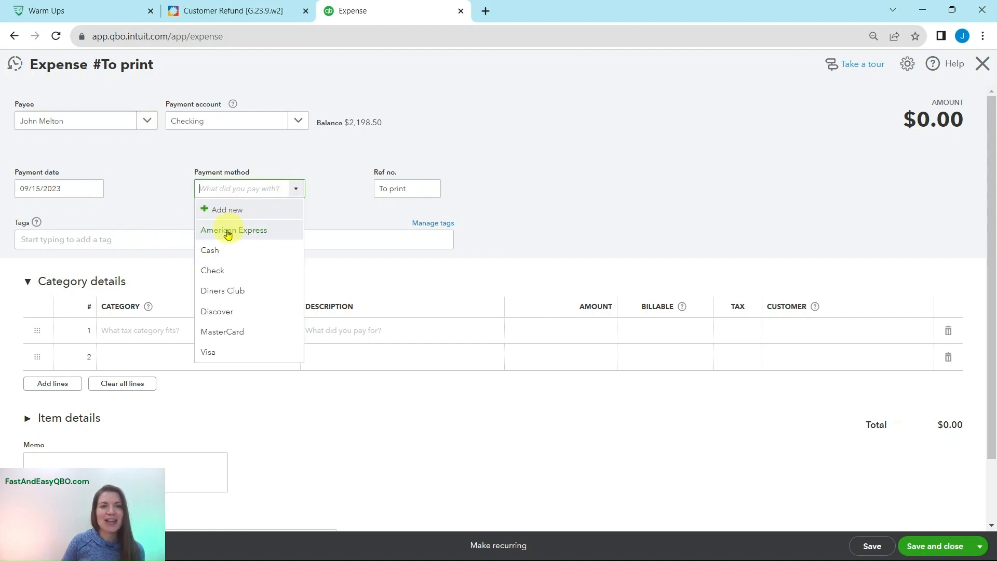
{"action": "left_click", "coordinate": [208, 271]}
Check the exercise's reference number instruction and clear the expense's Ref no. field in QuickBooks
{"action": "left_click", "coordinate": [211, 11]}
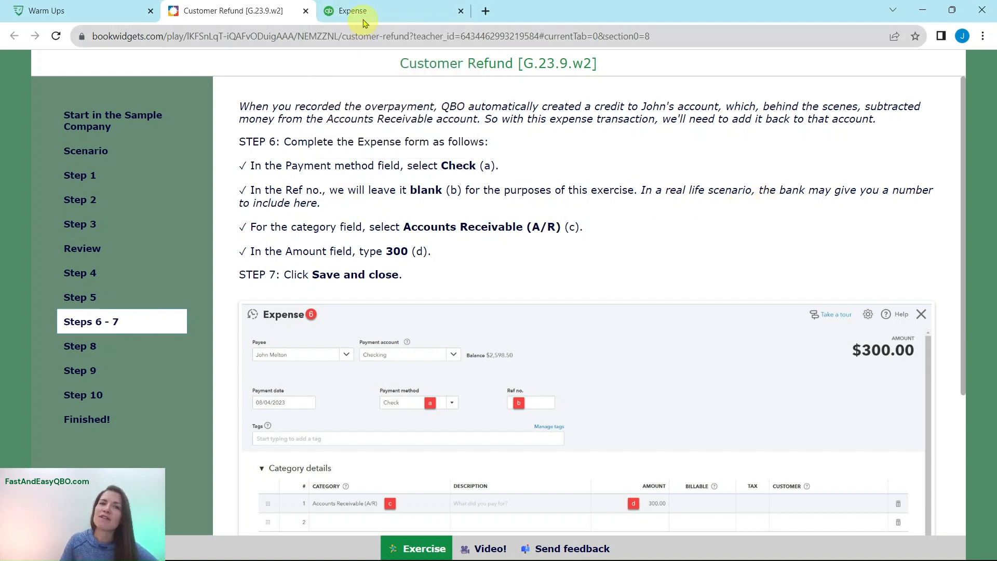
{"action": "left_click", "coordinate": [353, 10]}
{"action": "left_click", "coordinate": [410, 186]}
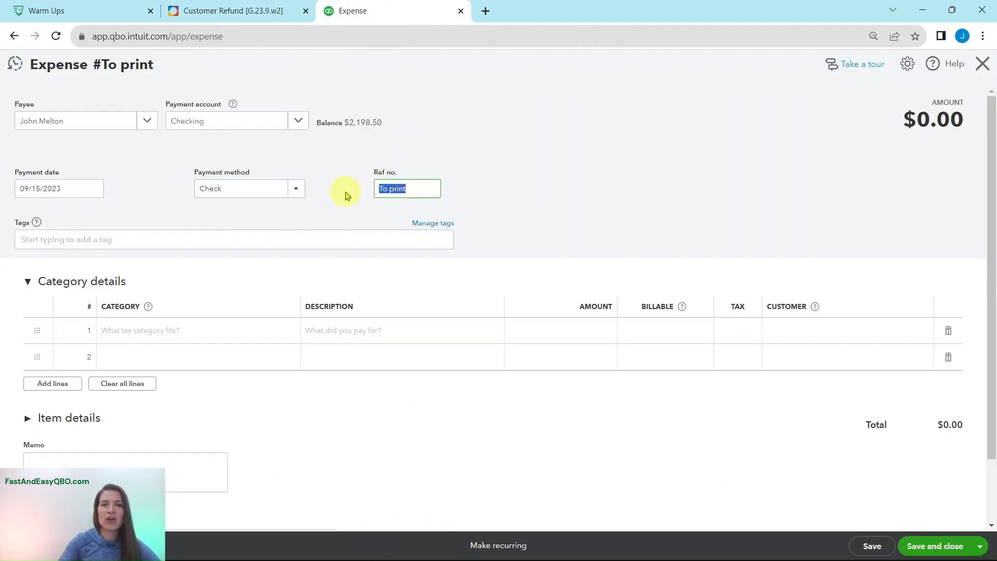
{"action": "key", "text": "BackSpace"}
Check the exercise's category instruction and set the expense's first category line to Accounts Receivable (A/R) in QuickBooks
{"action": "left_click", "coordinate": [232, 11]}
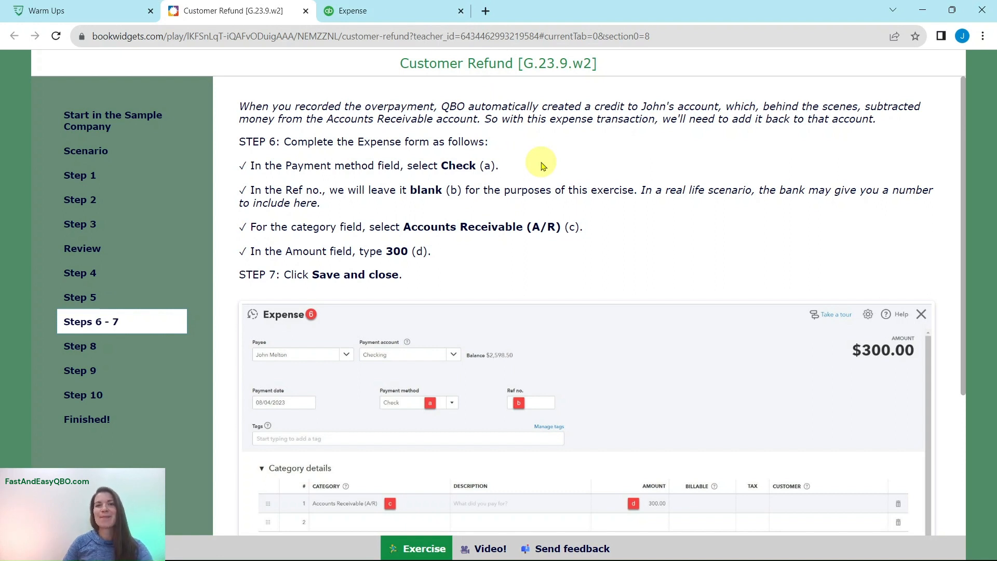
{"action": "left_click", "coordinate": [387, 11]}
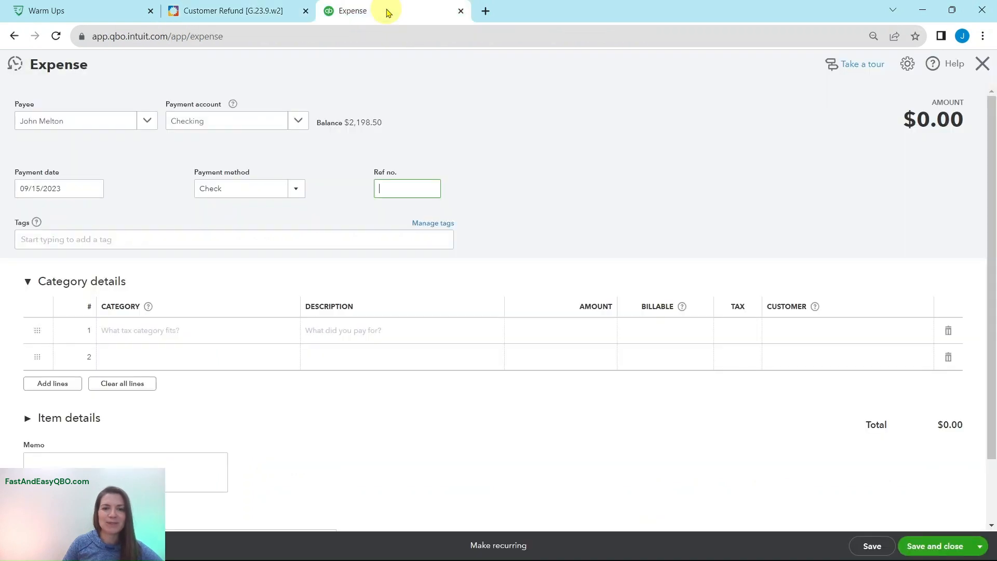
{"action": "left_click", "coordinate": [144, 331]}
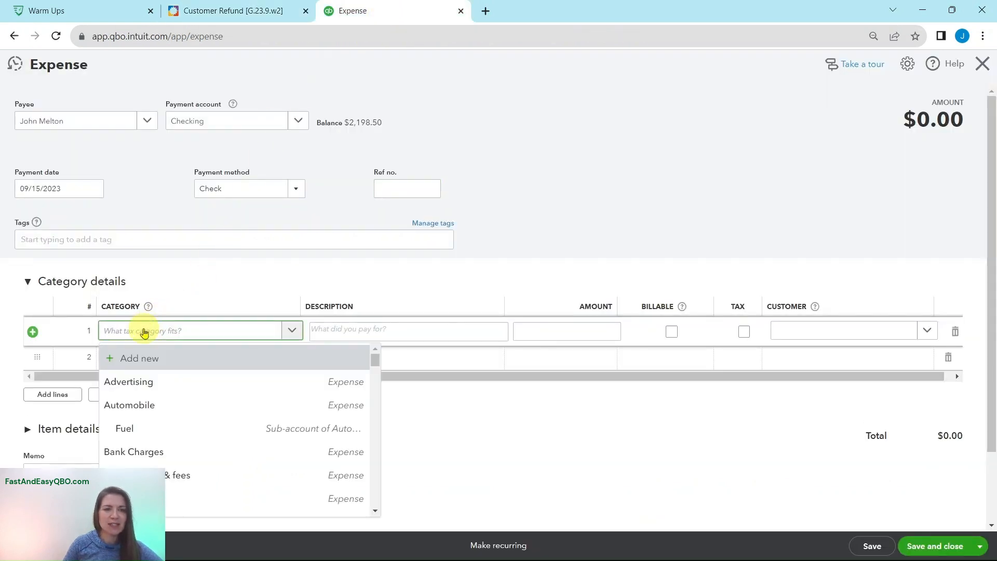
{"action": "type", "text": "a"}
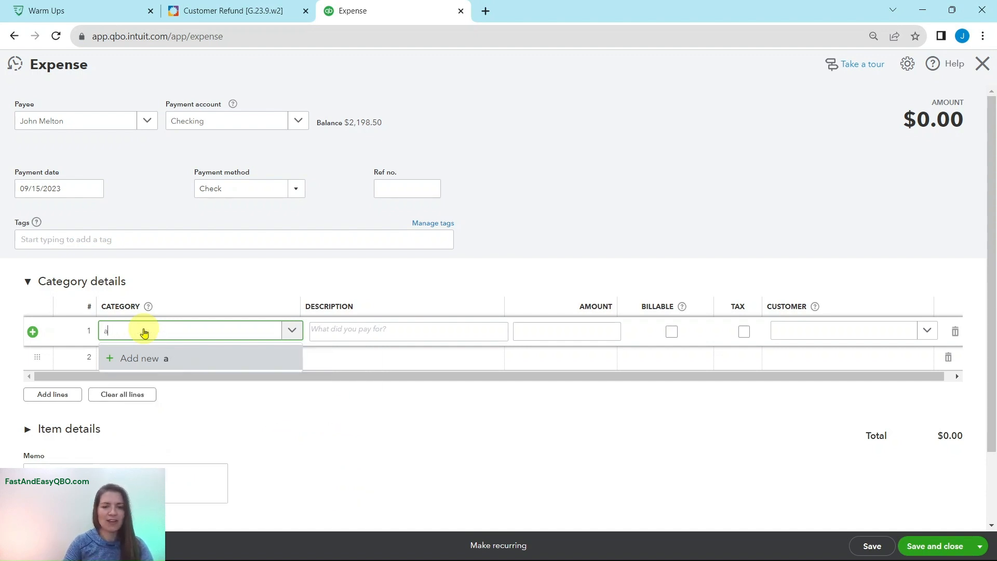
{"action": "type", "text": "coccount"}
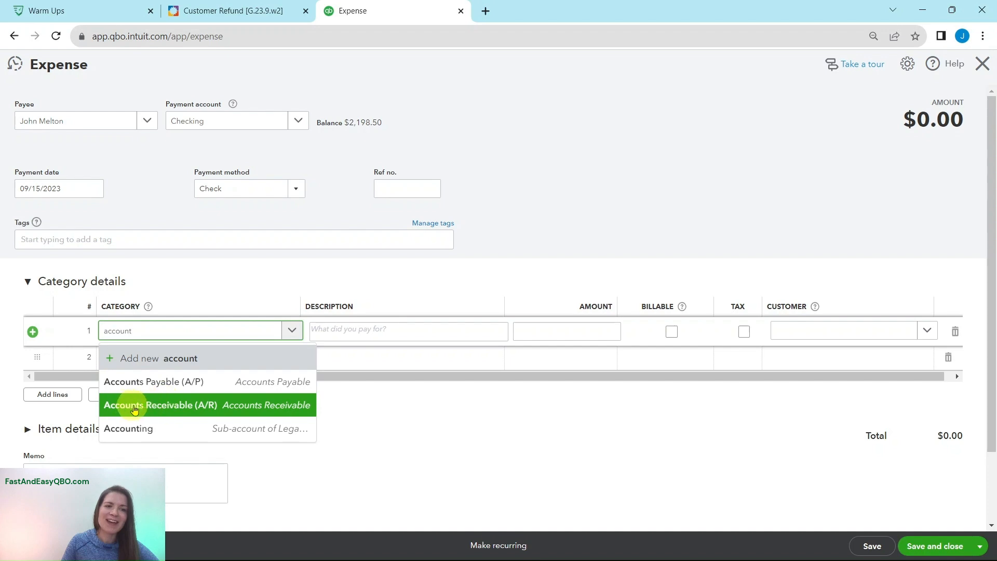
{"action": "left_click", "coordinate": [204, 408]}
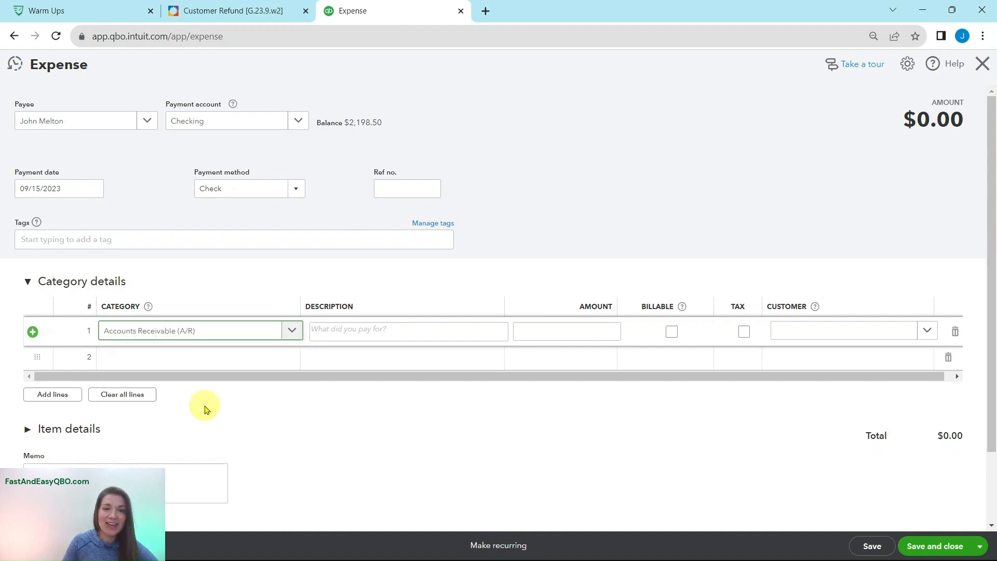
Following the exercise's instructions, enter 300 as the Accounts Receivable line's amount, then save and close the expense in QuickBooks
{"action": "left_click", "coordinate": [233, 10]}
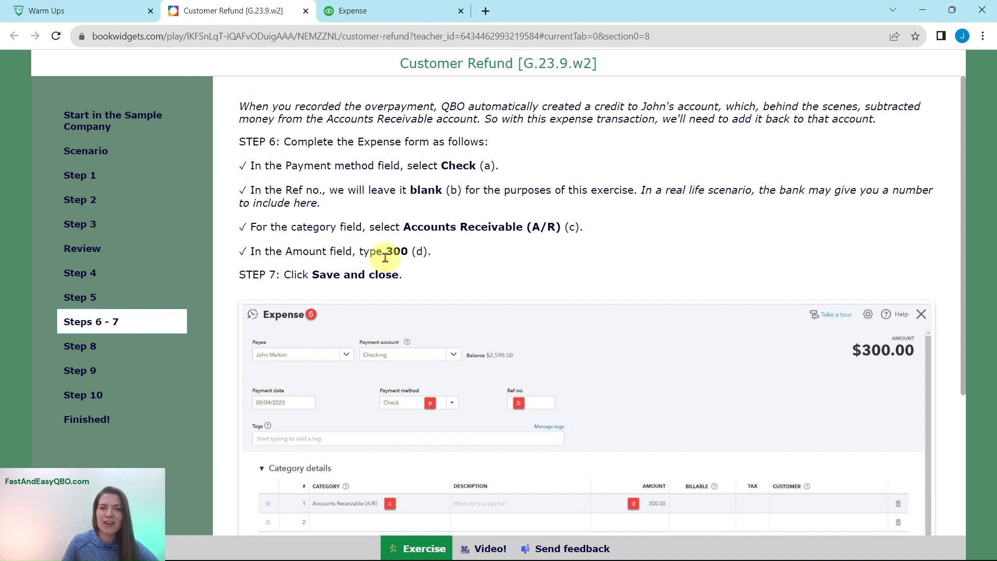
{"action": "left_click", "coordinate": [376, 19]}
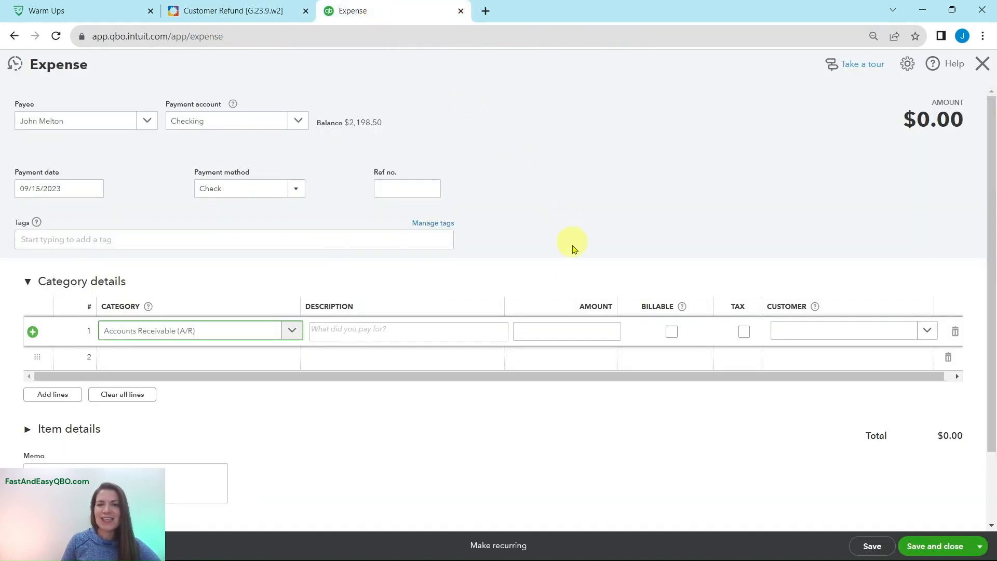
{"action": "left_click", "coordinate": [583, 331]}
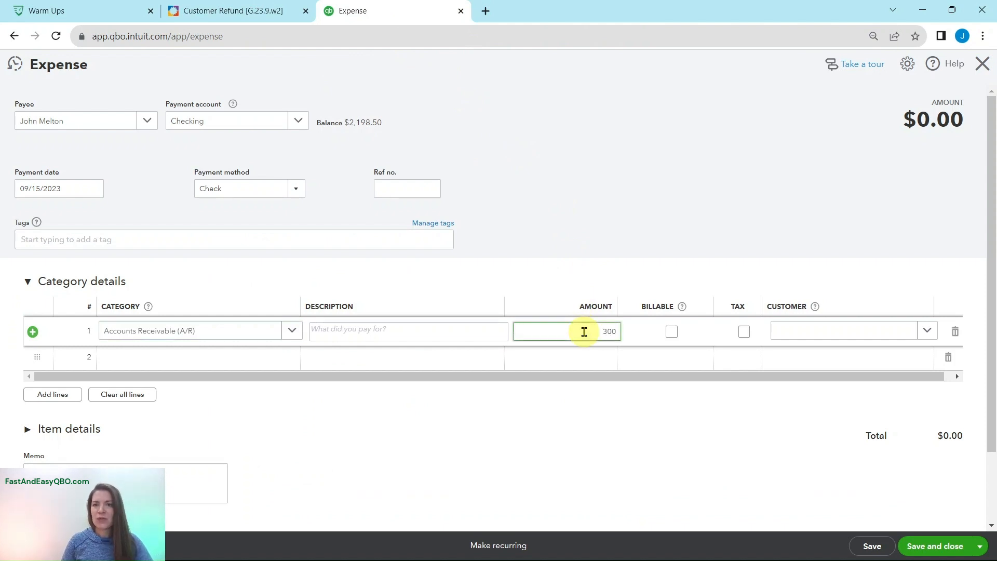
{"action": "key", "text": "Tab"}
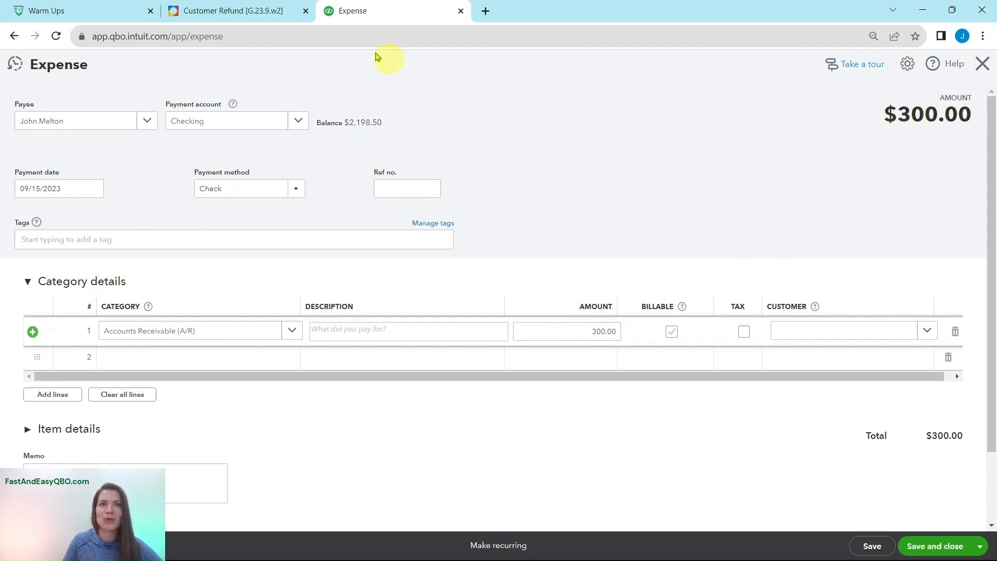
{"action": "left_click", "coordinate": [268, 12]}
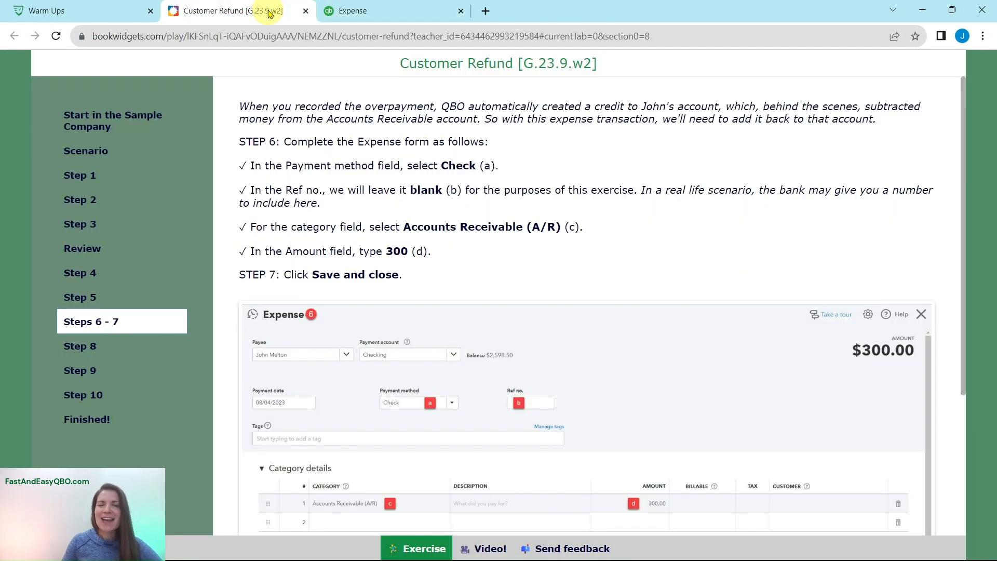
{"action": "left_click", "coordinate": [368, 16]}
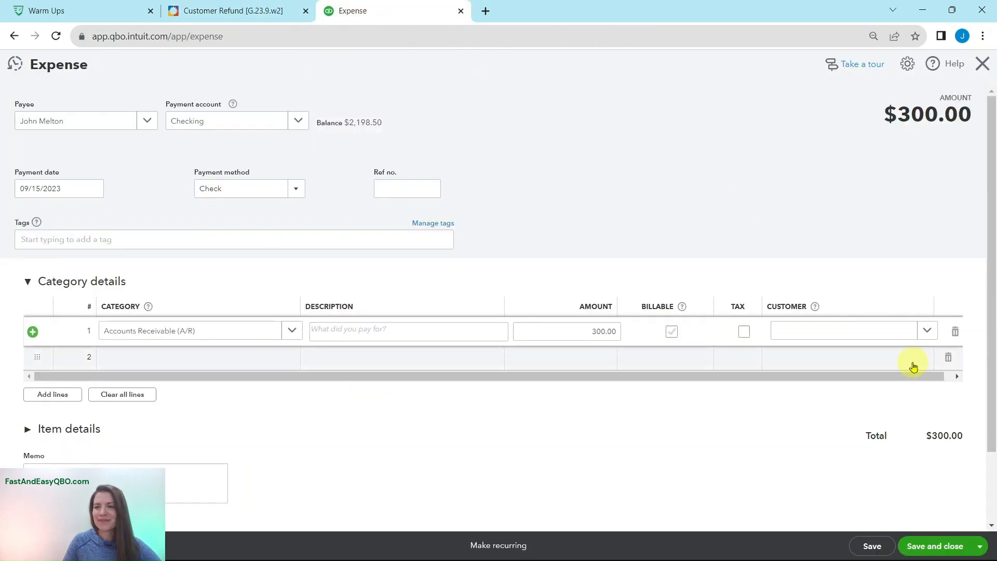
{"action": "left_click", "coordinate": [930, 550]}
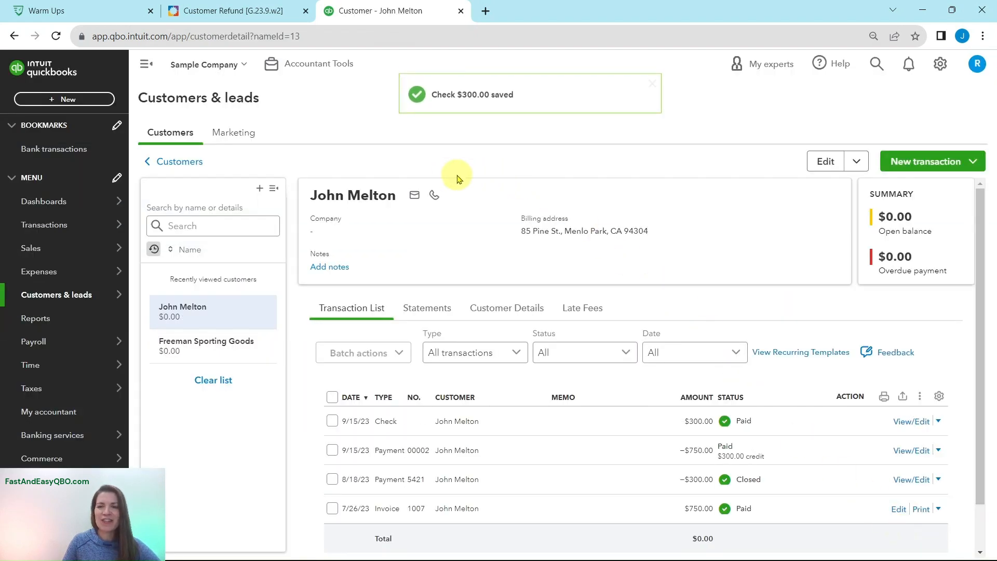
Consult Step 8 of the exercise and start a new Receive payment transaction in QuickBooks
{"action": "left_click", "coordinate": [250, 13]}
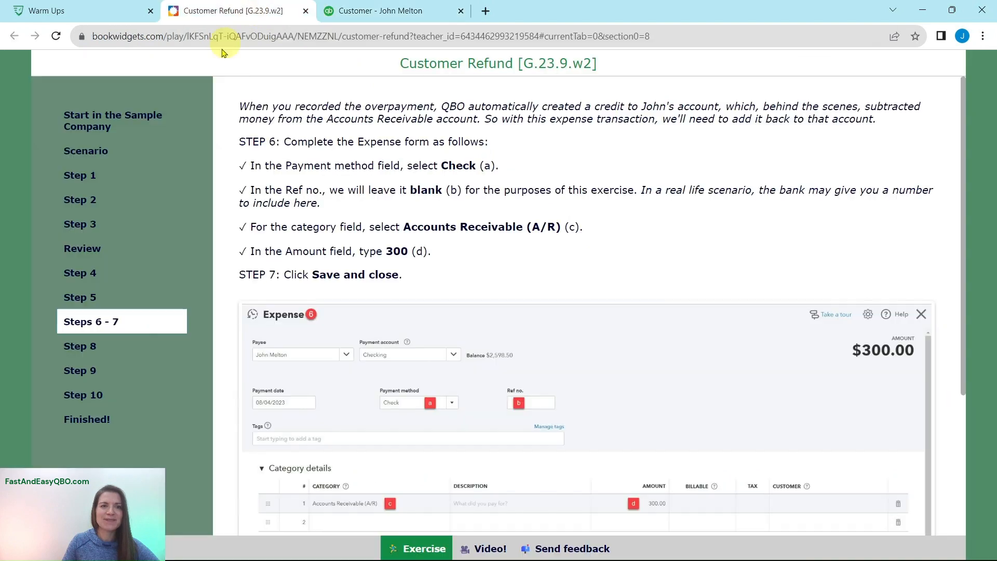
{"action": "left_click", "coordinate": [90, 346]}
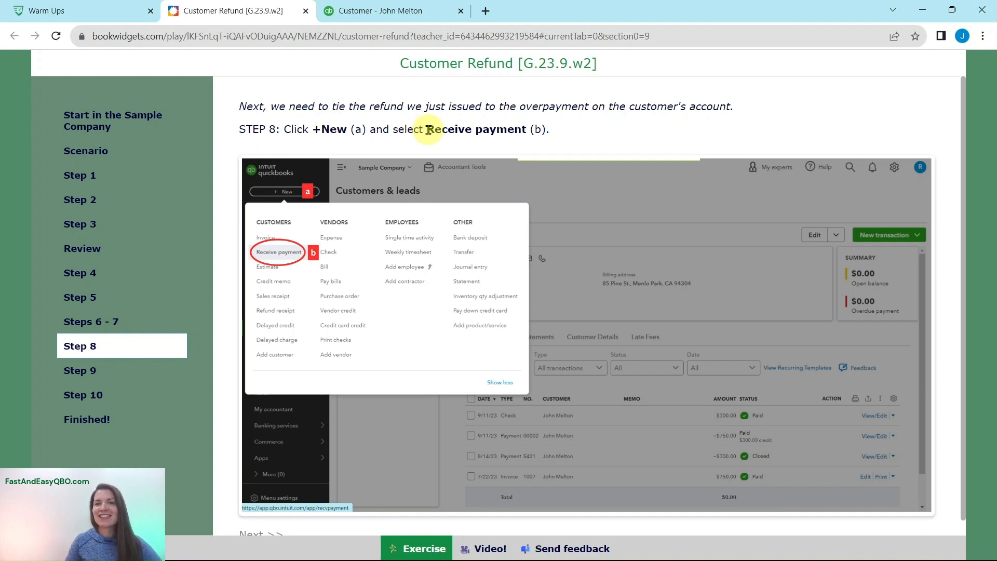
{"action": "left_click", "coordinate": [385, 11]}
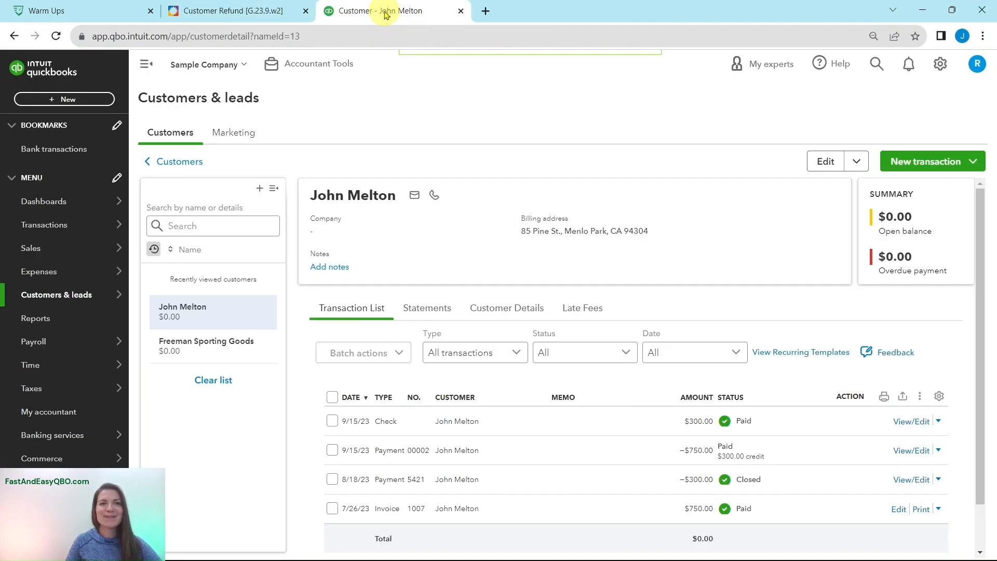
{"action": "left_click", "coordinate": [68, 99]}
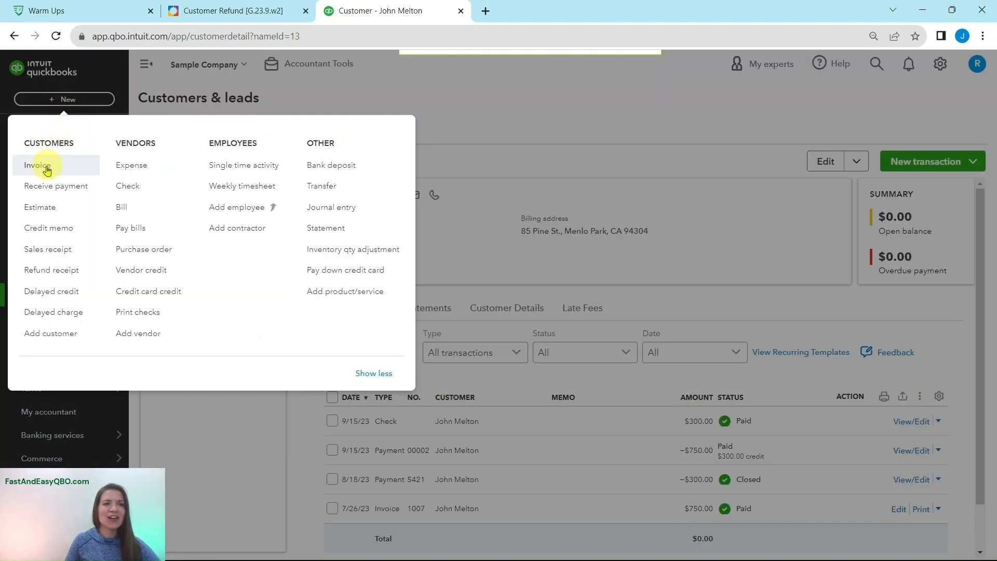
{"action": "left_click", "coordinate": [43, 193]}
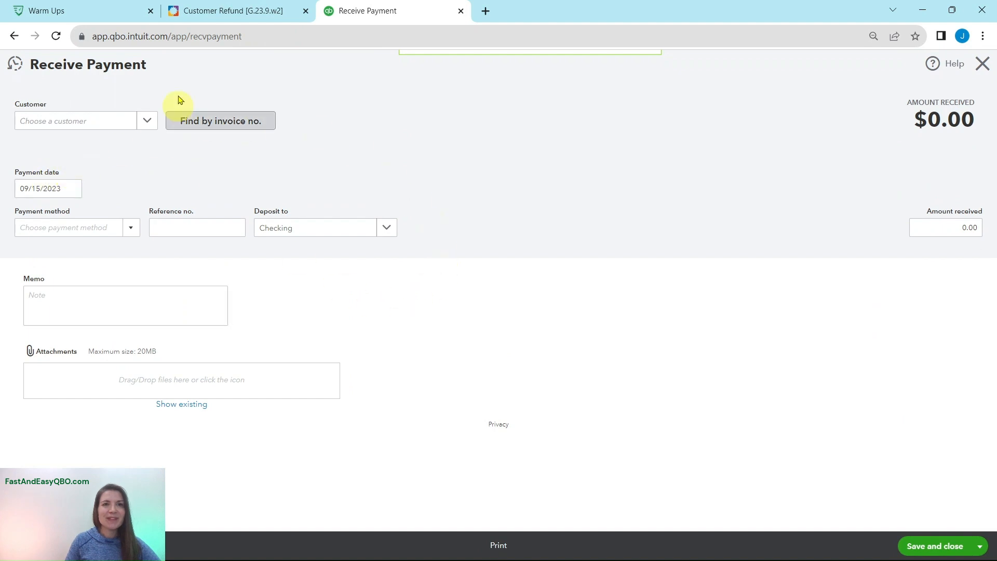
Consult Step 9 of the exercise and select the refunded customer on the Receive Payment form in QuickBooks
{"action": "left_click", "coordinate": [202, 14]}
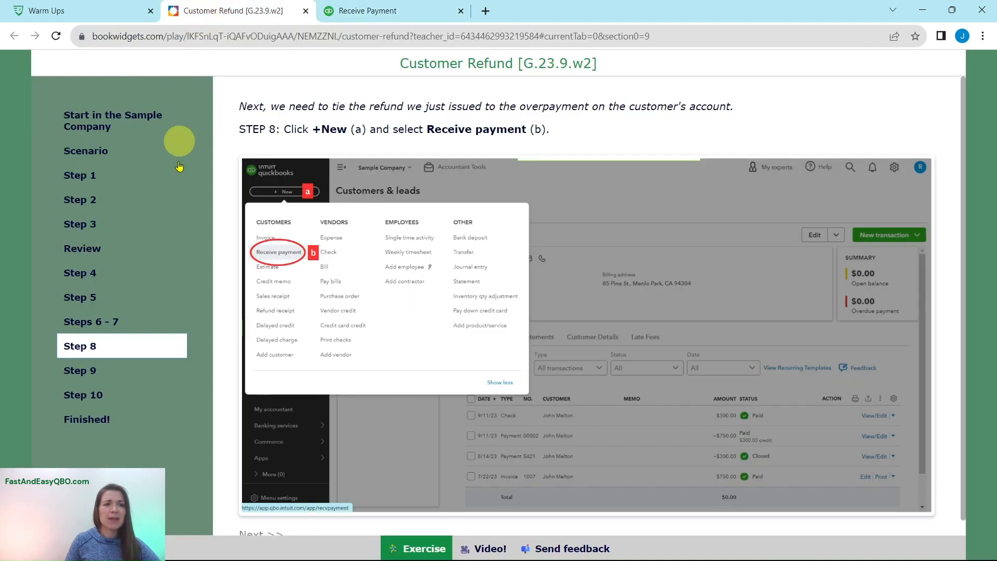
{"action": "left_click", "coordinate": [82, 368]}
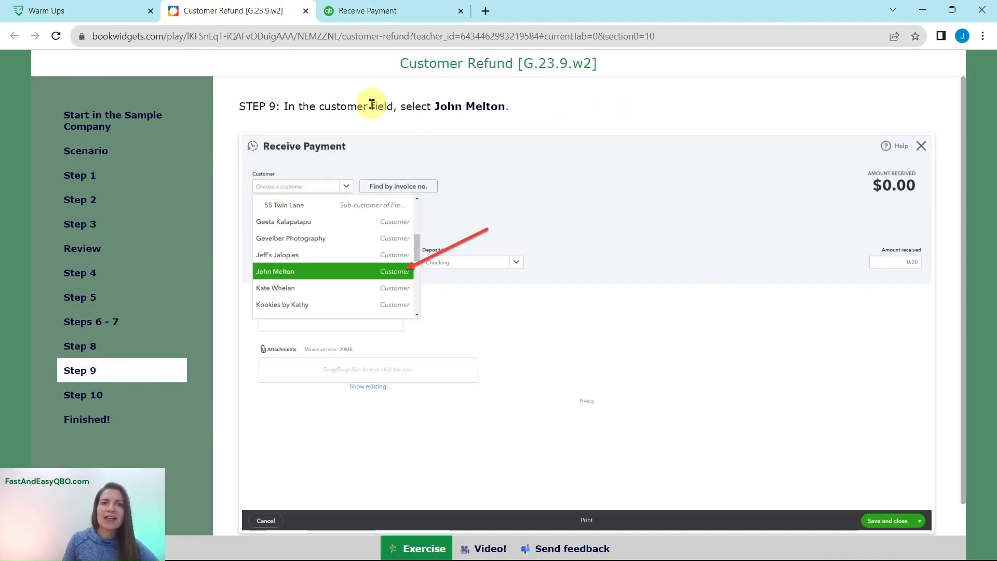
{"action": "left_click", "coordinate": [370, 10]}
{"action": "left_click", "coordinate": [146, 121]}
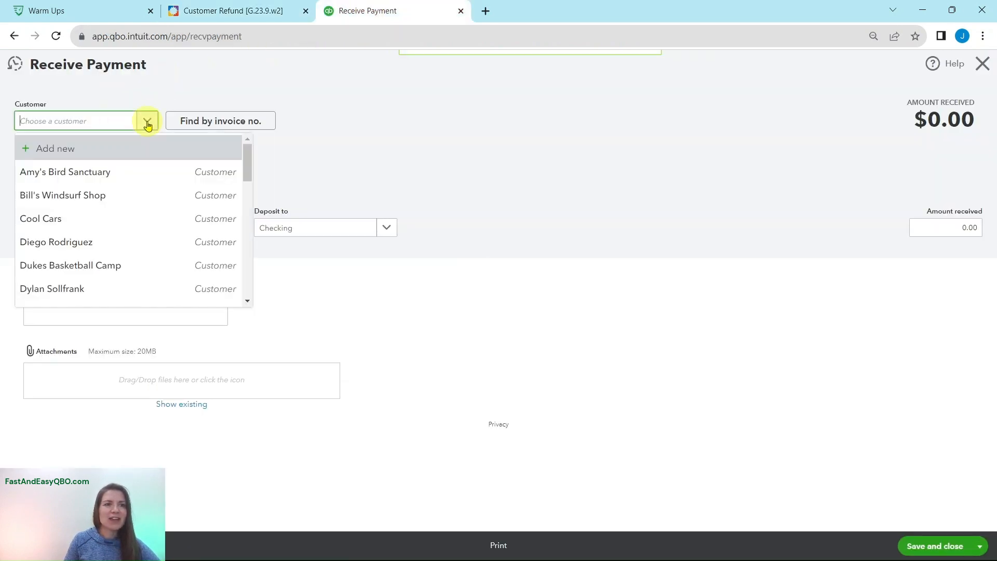
{"action": "scroll", "coordinate": [104, 171], "scroll_direction": "down", "scroll_amount": 1}
{"action": "scroll", "coordinate": [100, 186], "scroll_direction": "down", "scroll_amount": 4}
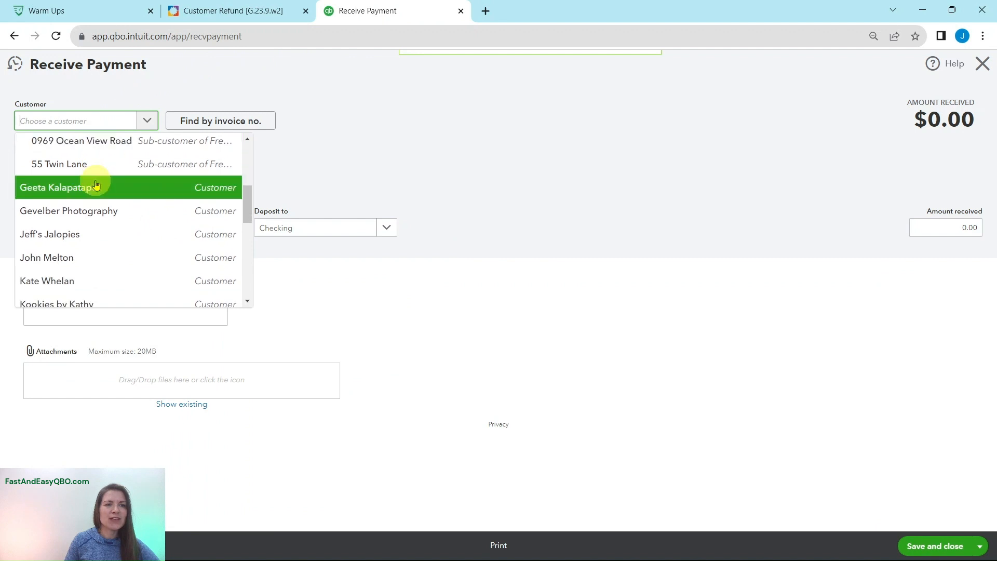
{"action": "left_click", "coordinate": [44, 195]}
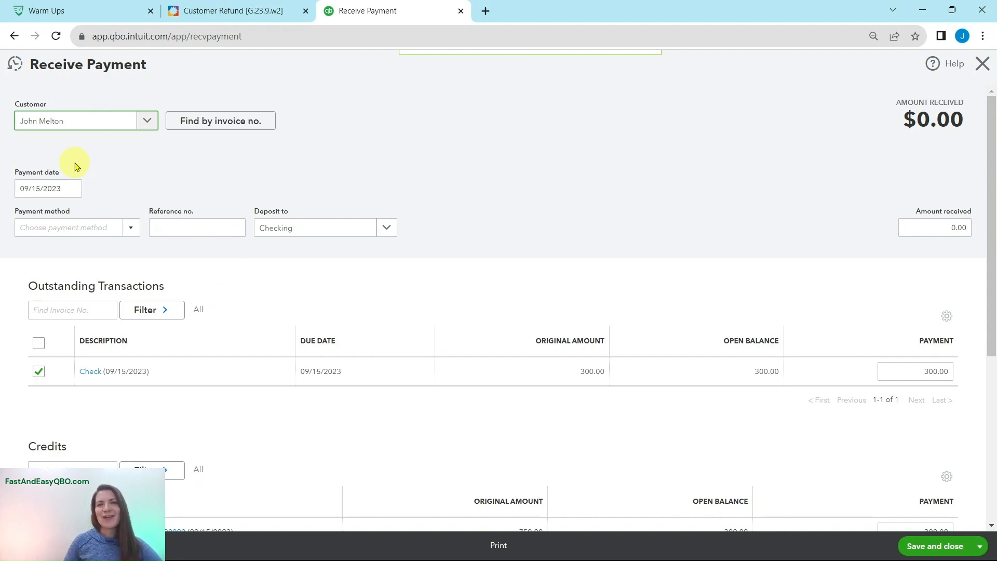
Consult Step 10 of the exercise, review the outstanding check and credit in QuickBooks, and save and close the payment
{"action": "left_click", "coordinate": [219, 12]}
{"action": "left_click", "coordinate": [82, 397]}
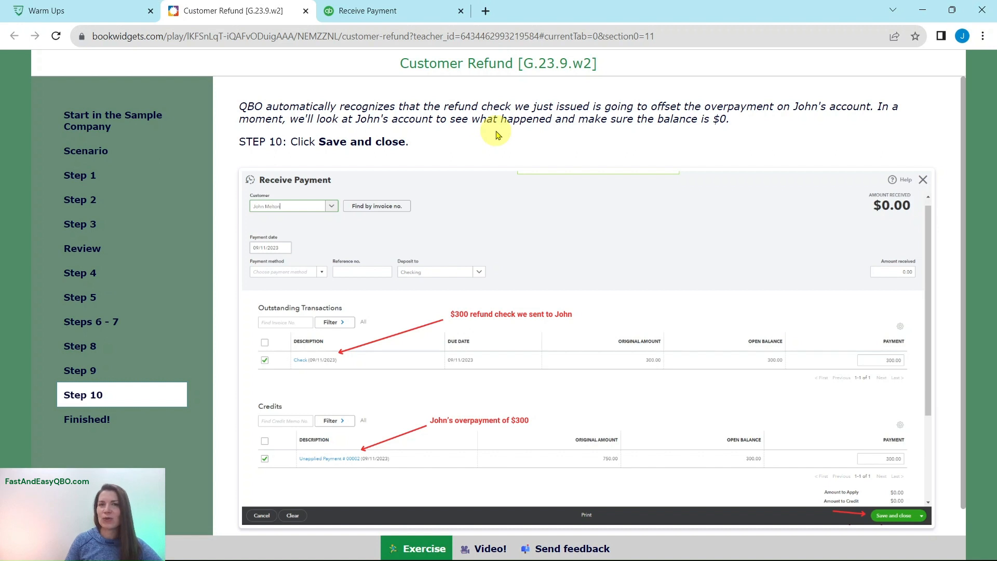
{"action": "left_click", "coordinate": [352, 15]}
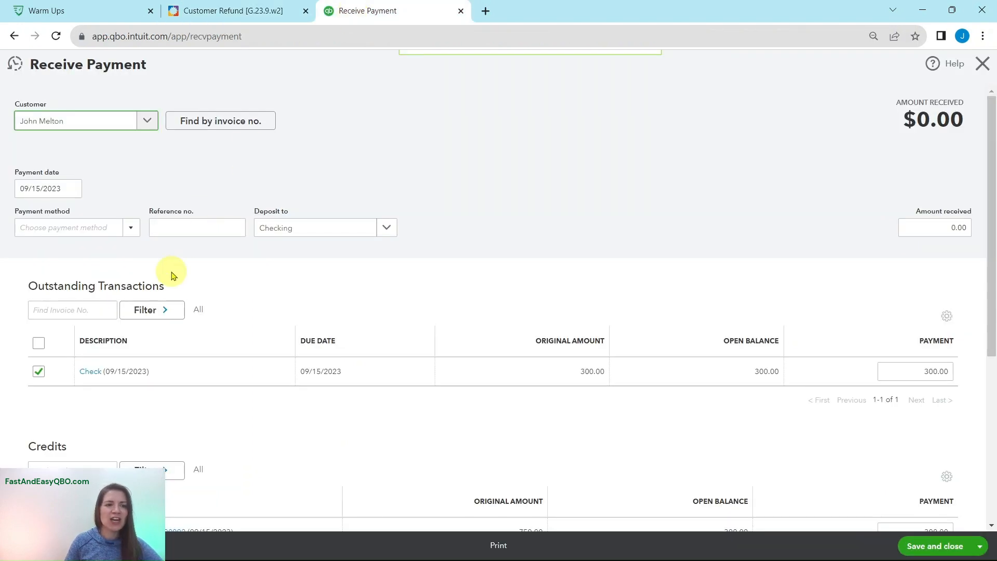
{"action": "scroll", "coordinate": [169, 275], "scroll_direction": "down", "scroll_amount": 3}
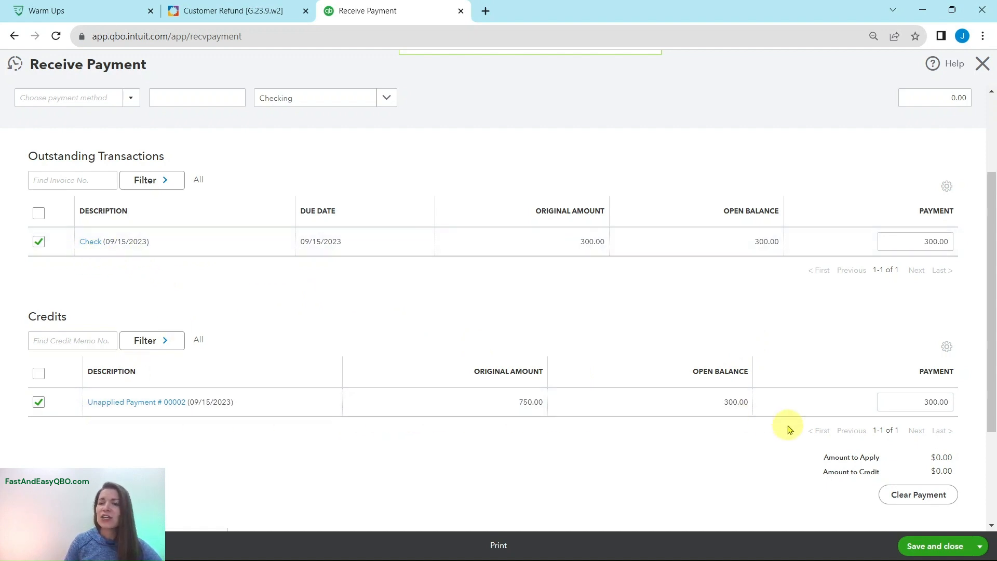
{"action": "left_click", "coordinate": [939, 548]}
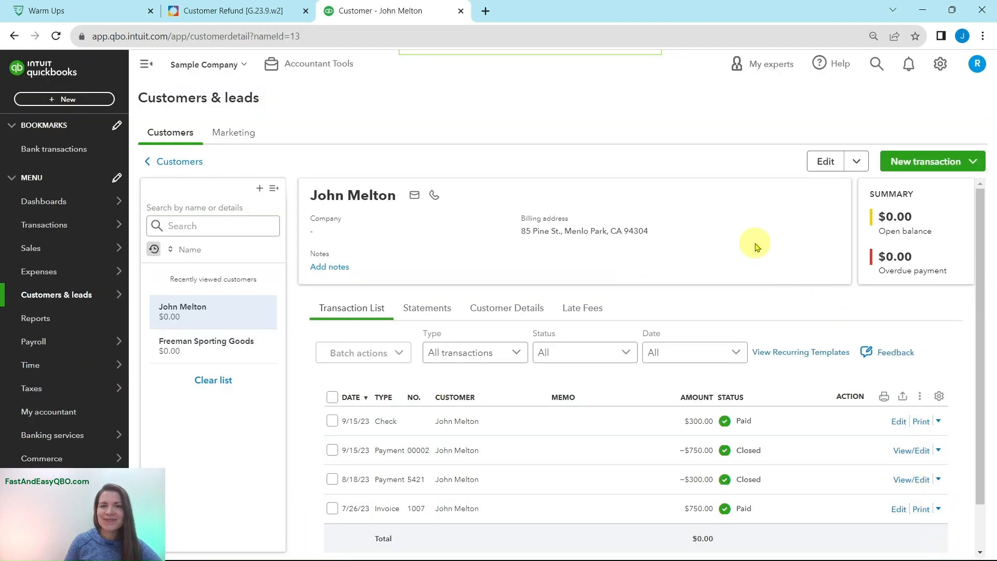
Read the exercise's Finished! section and examine the customer's open balance and transaction statuses in QuickBooks
{"action": "left_click", "coordinate": [243, 12]}
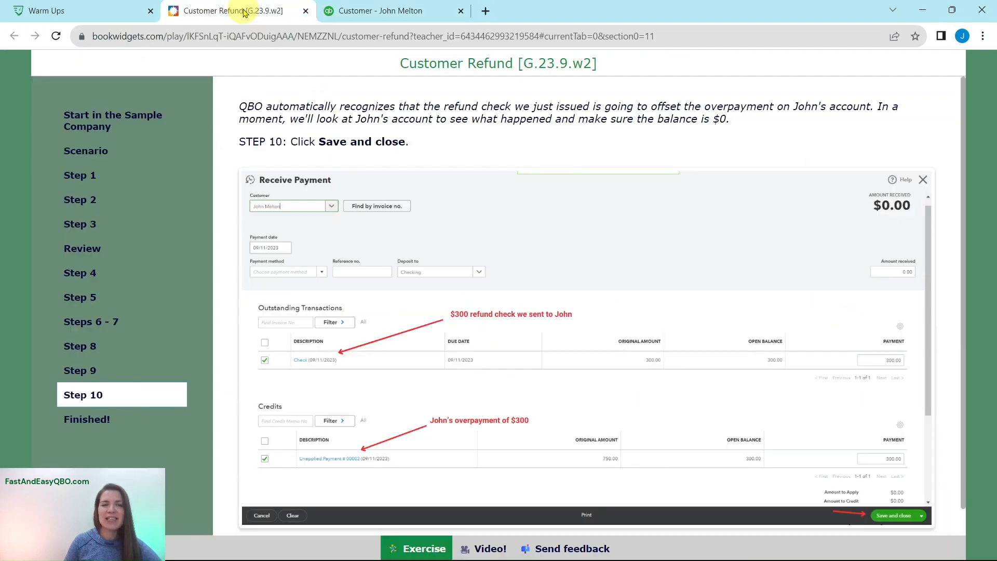
{"action": "left_click", "coordinate": [104, 416]}
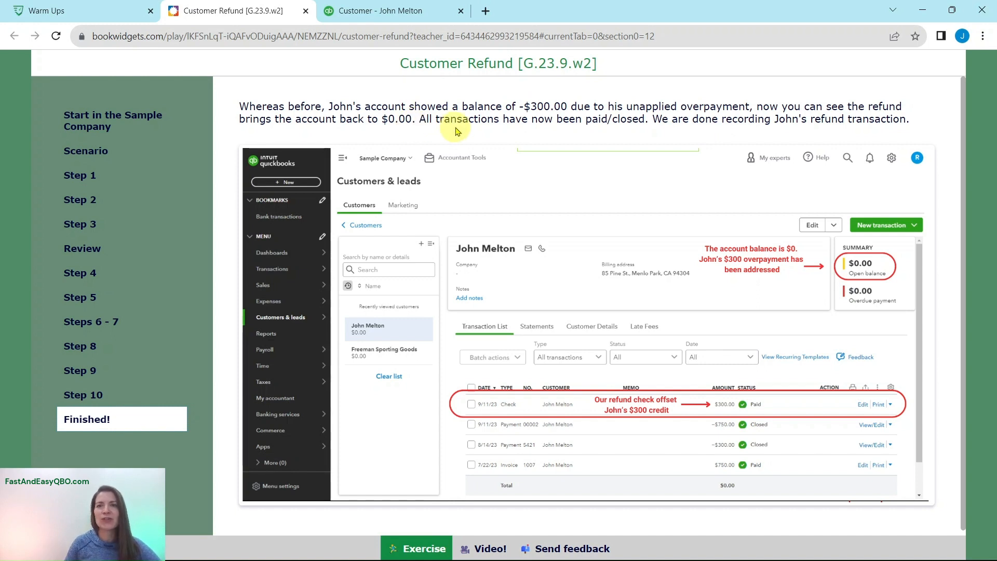
{"action": "left_click", "coordinate": [394, 15]}
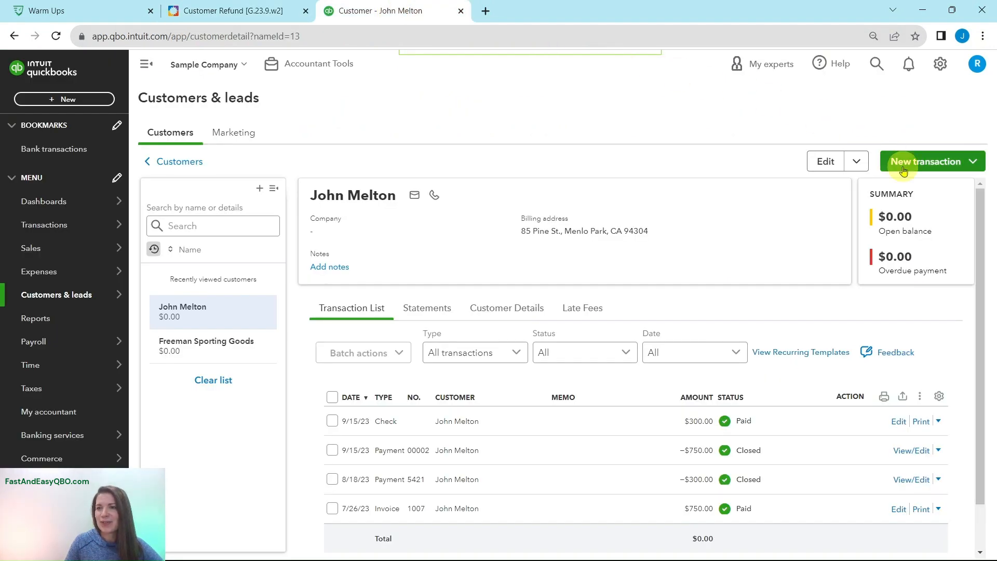